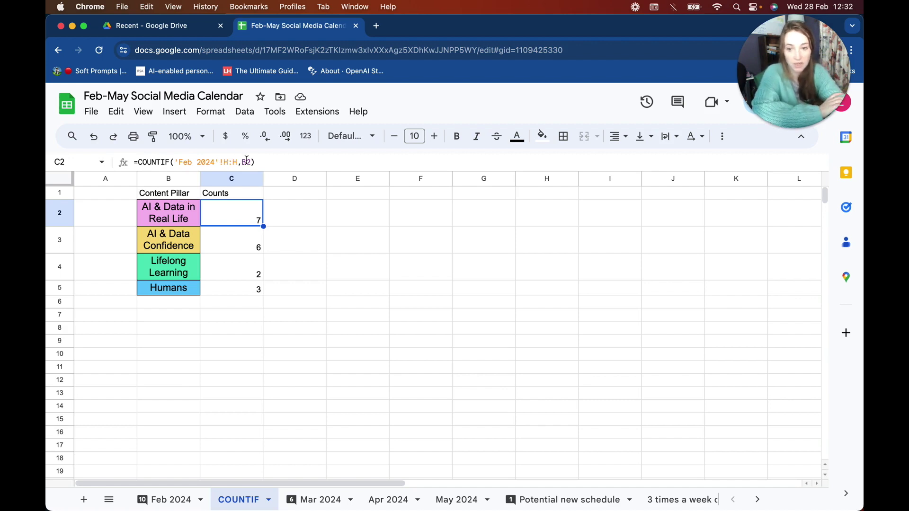
Examine the COUNTIF formula in C2 and the content pillars in B2:B5 with their counts in C2:C5
click(246, 160)
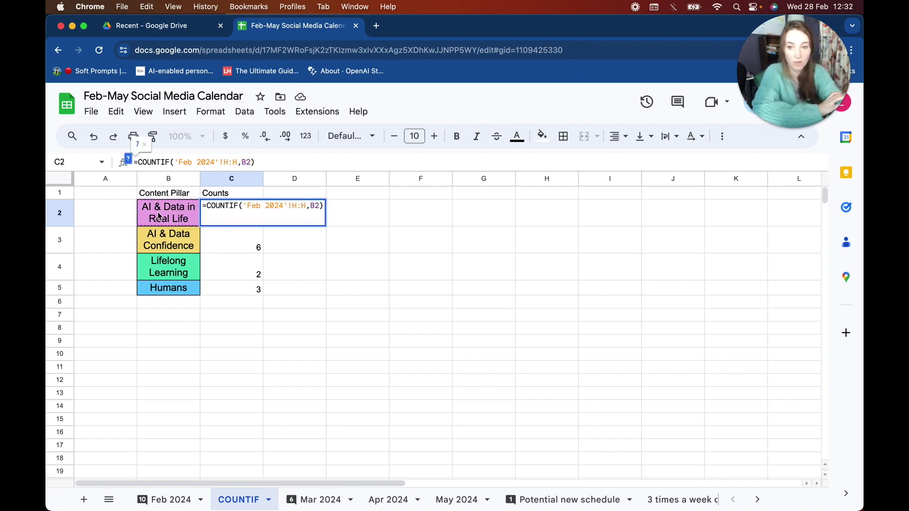
key(Return)
click(238, 212)
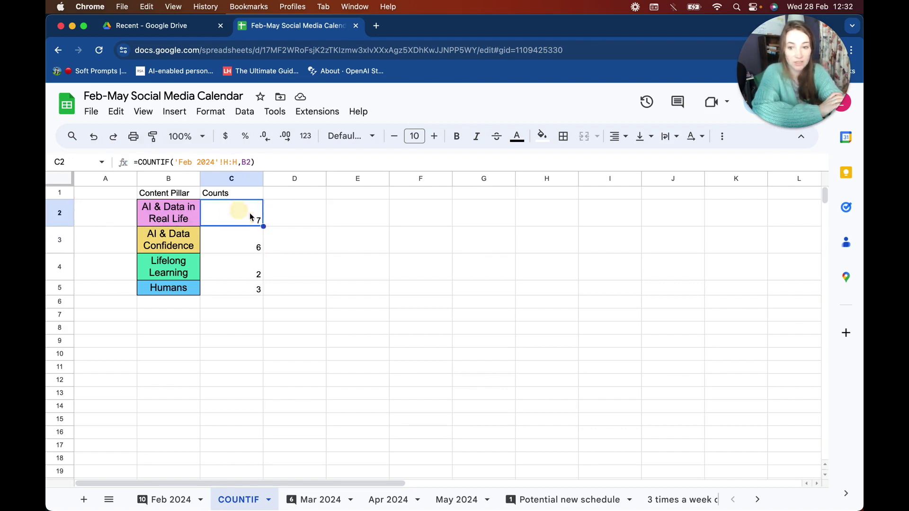
click(245, 239)
click(163, 247)
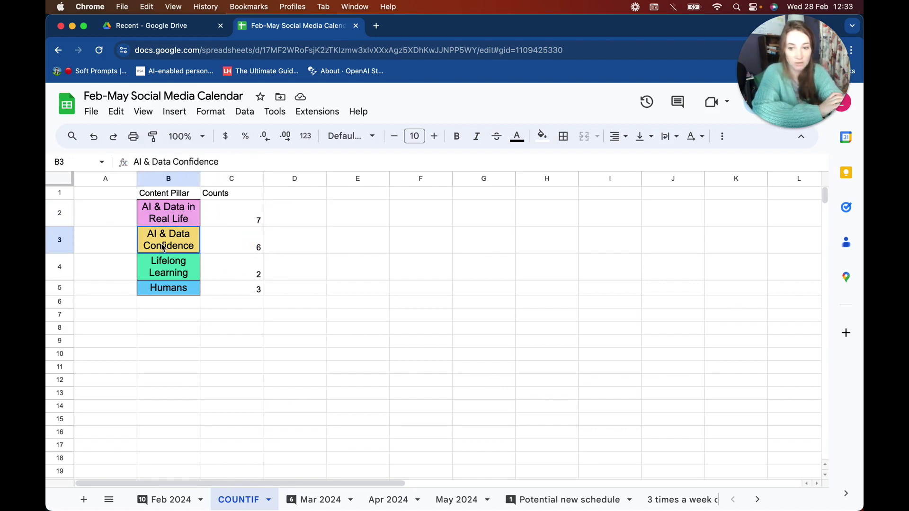
click(169, 268)
click(169, 289)
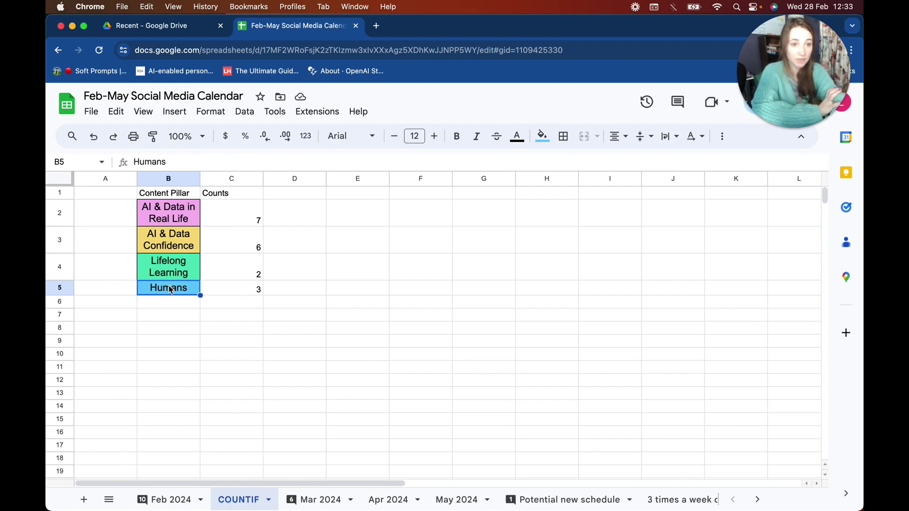
drag(243, 217, 242, 293)
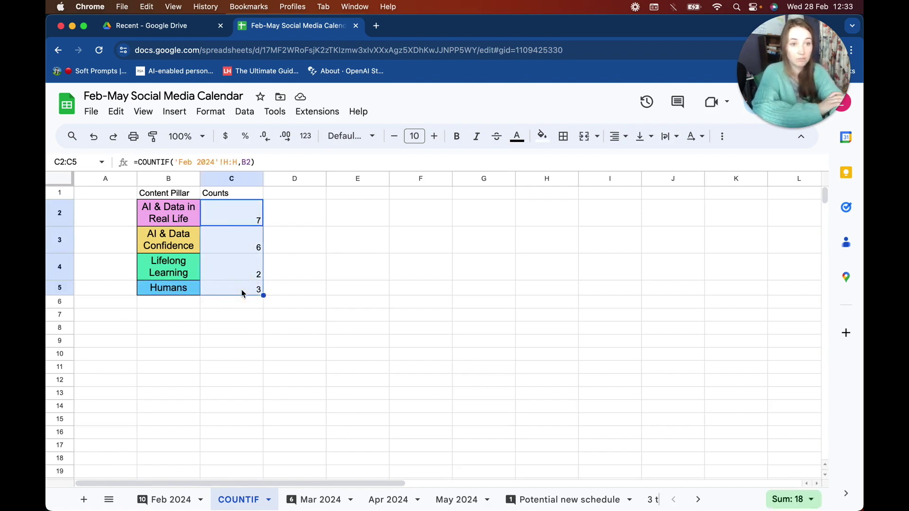
click(174, 224)
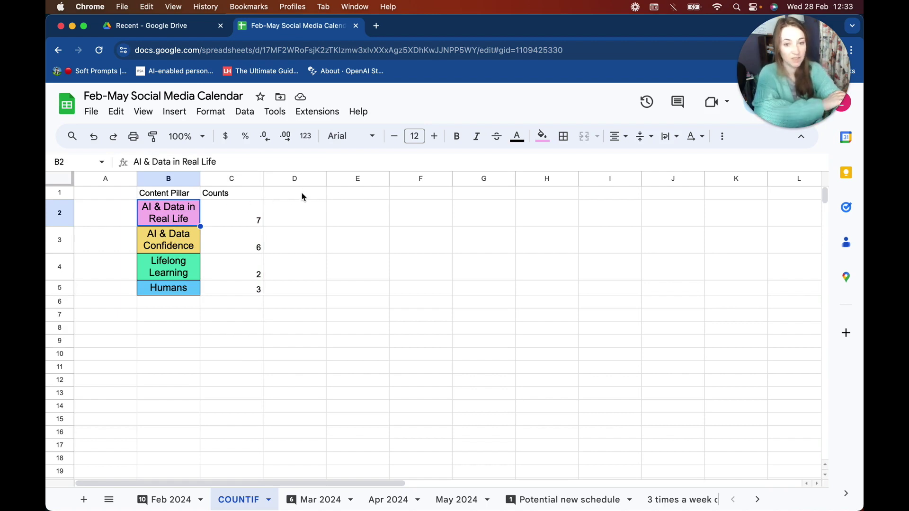
Copy the whole Day column from the Feb 2024 sheet and paste it at H1 of the COUNTIF sheet
click(186, 501)
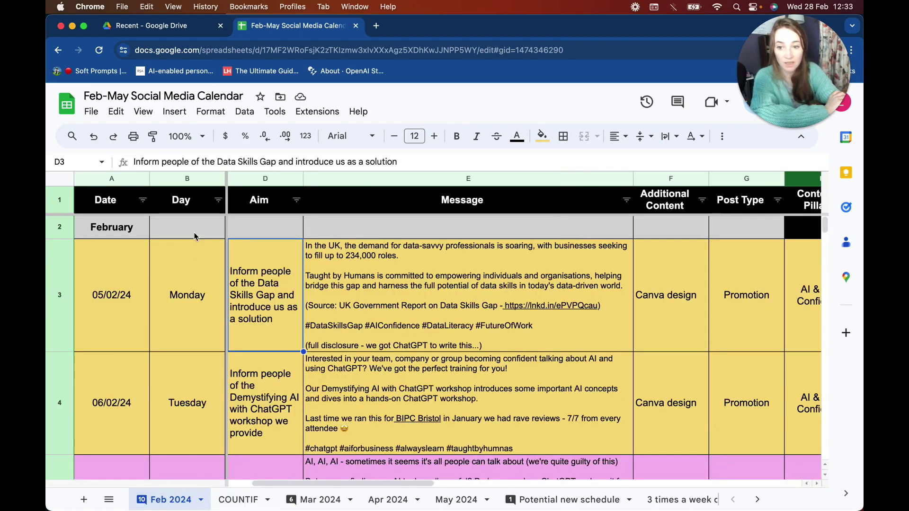
scroll(189, 329, down, 10)
scroll(189, 331, up, 5)
scroll(189, 339, up, 5)
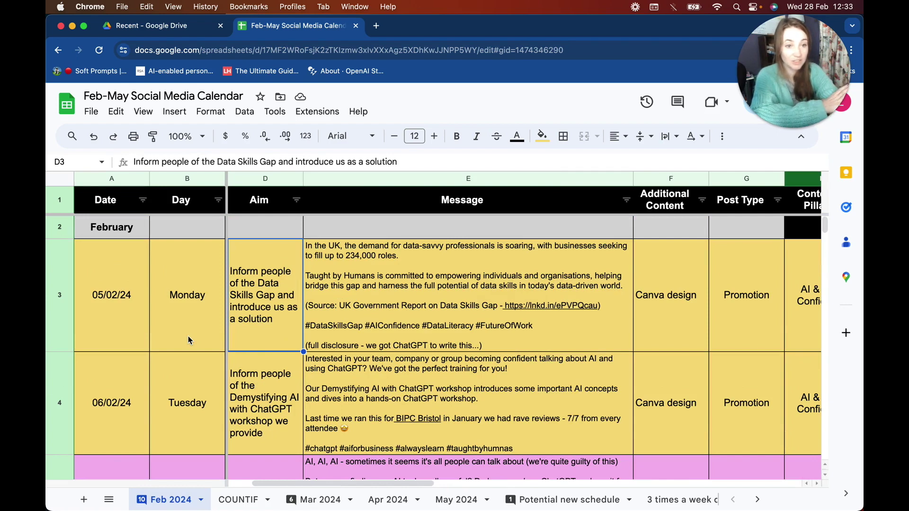
click(196, 180)
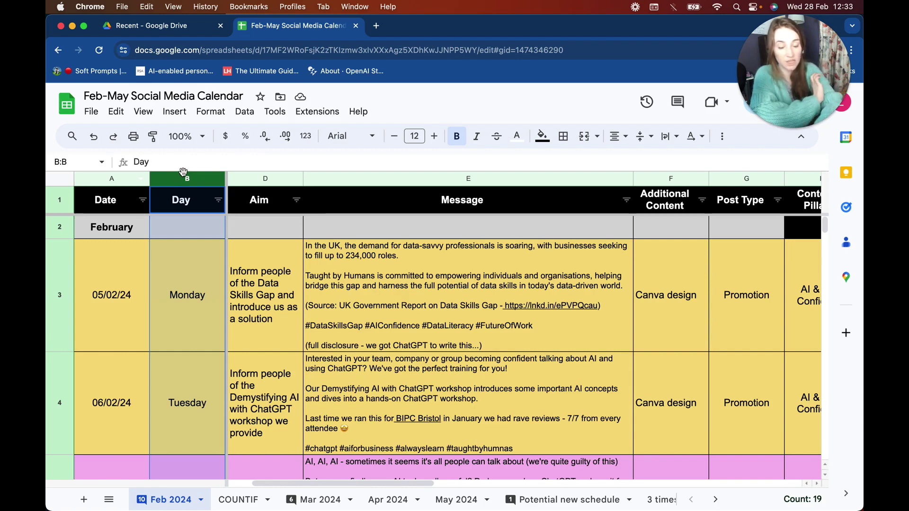
key(cmd+c)
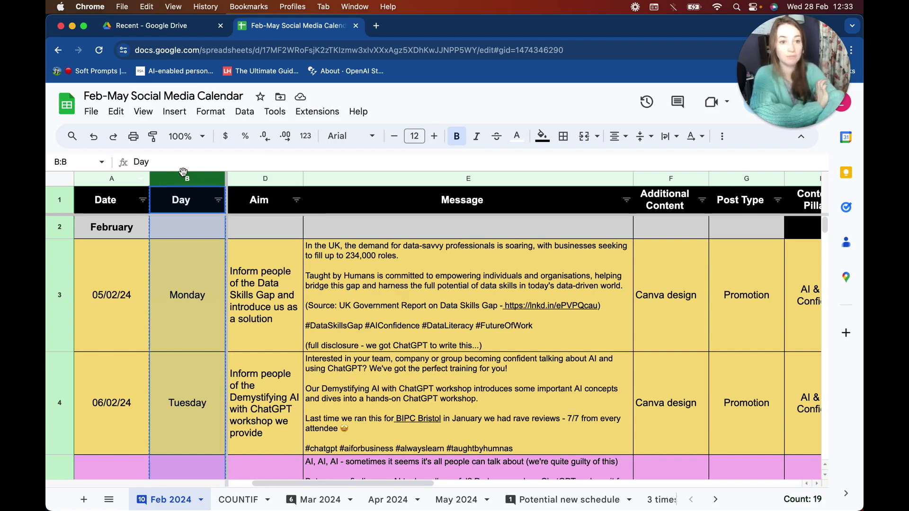
click(251, 498)
click(563, 195)
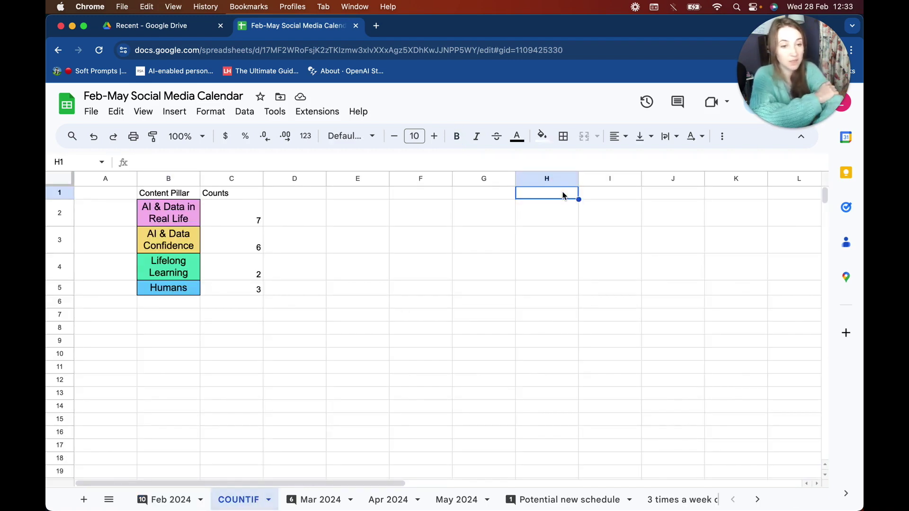
key(cmd+v)
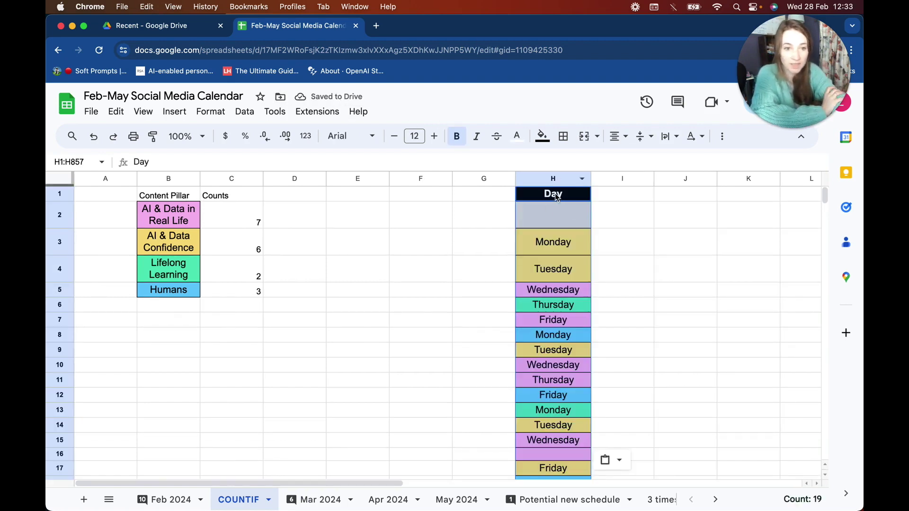
Remove duplicates from the pasted Day column H, treating the first row as a header row
click(245, 112)
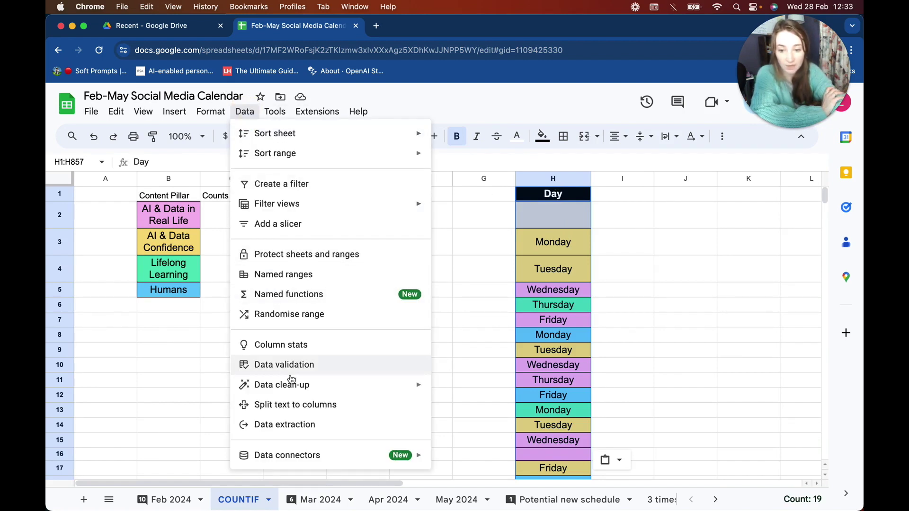
mouse_move(292, 382)
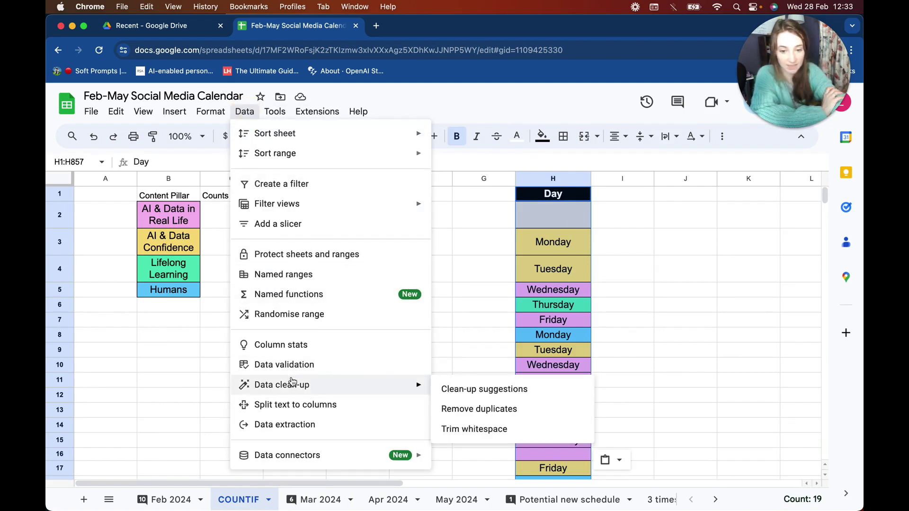
click(466, 409)
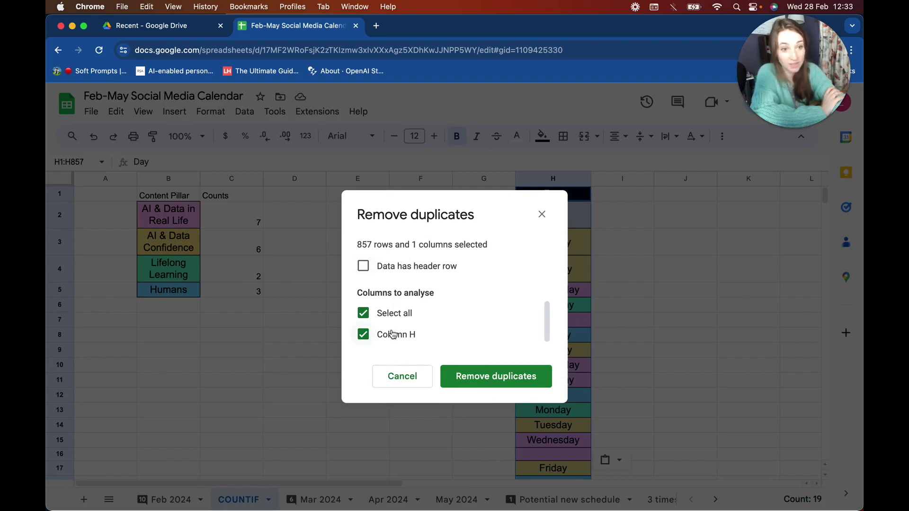
click(390, 271)
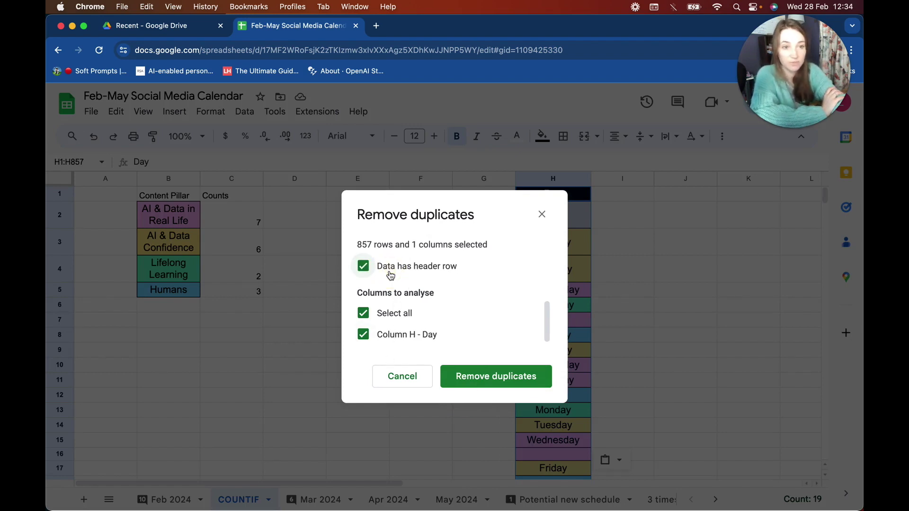
click(501, 377)
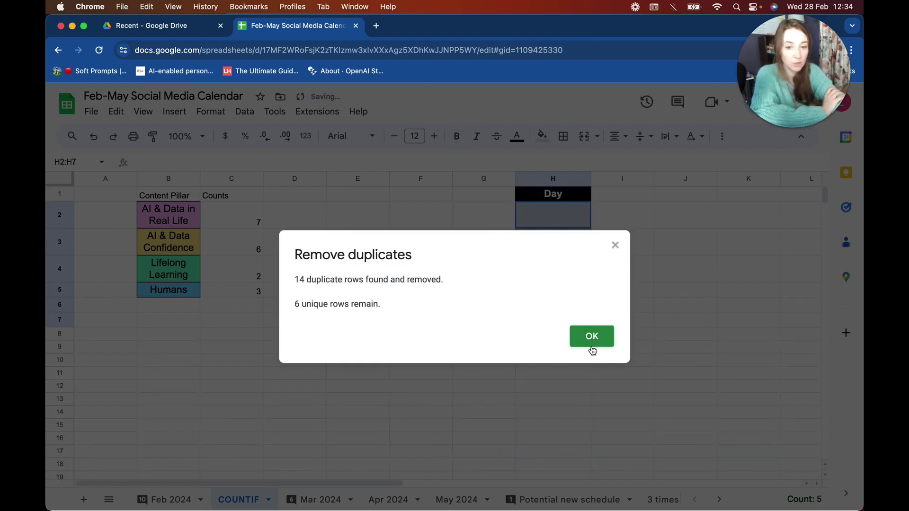
click(592, 337)
click(607, 305)
drag(568, 248, 568, 319)
click(569, 319)
click(603, 245)
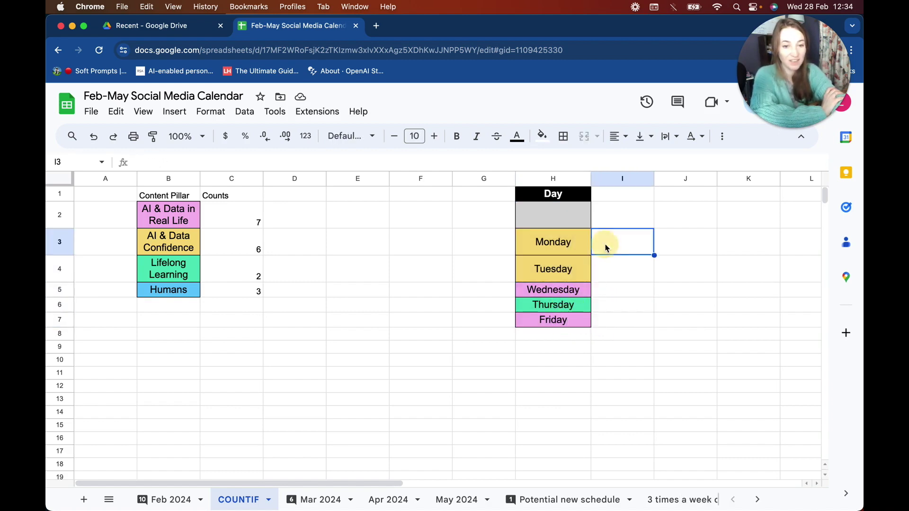
click(558, 178)
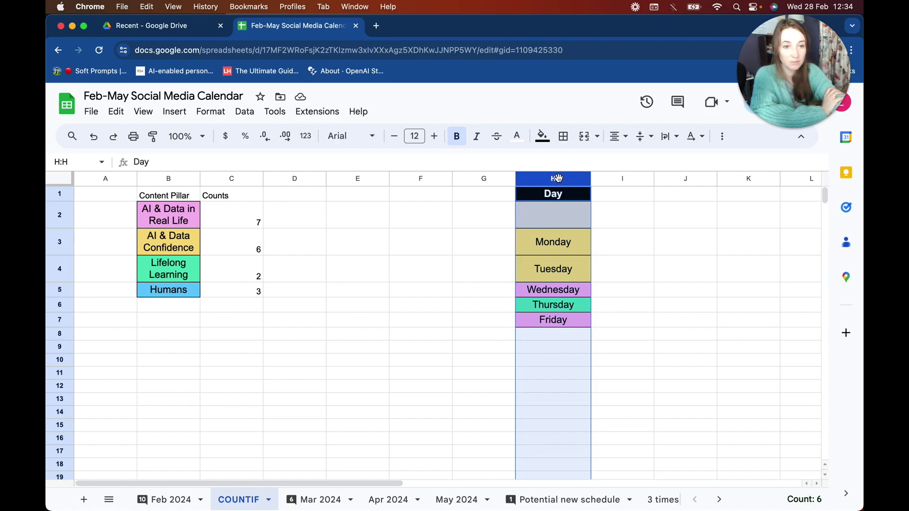
right_click(556, 180)
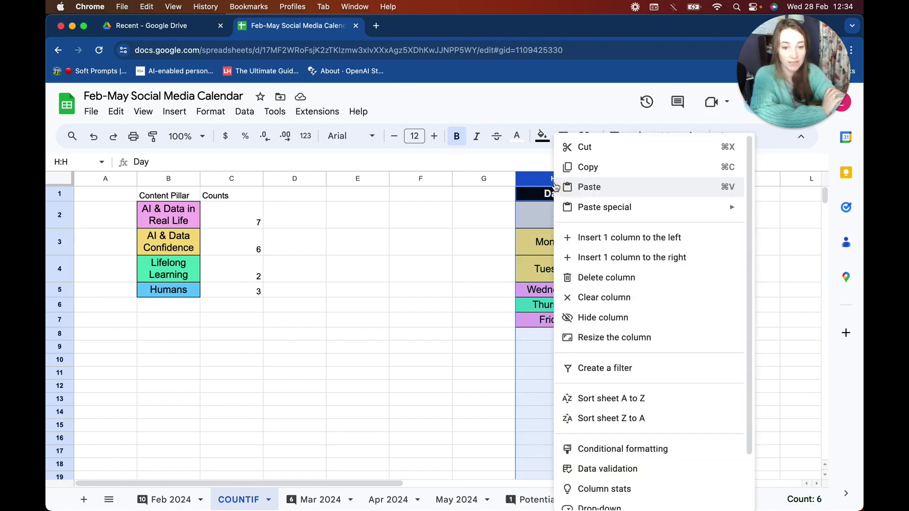
scroll(614, 388, down, 2)
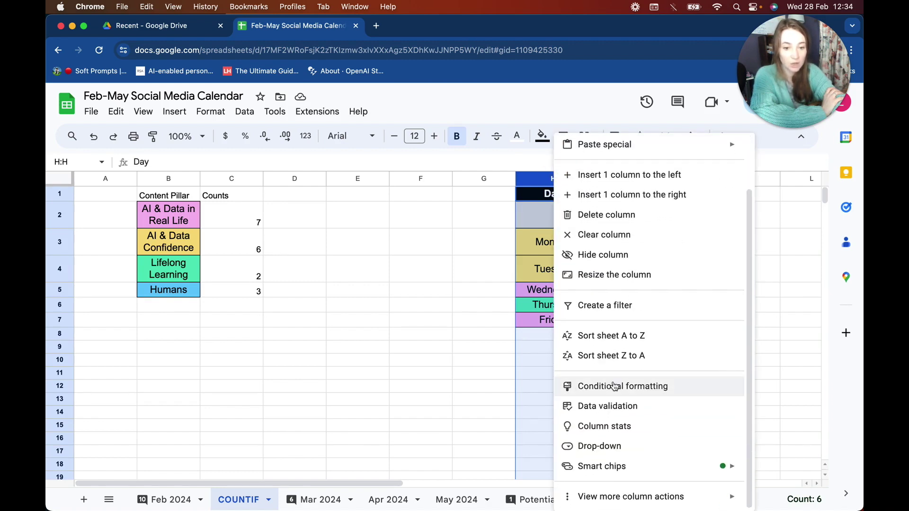
scroll(614, 387, up, 2)
click(528, 239)
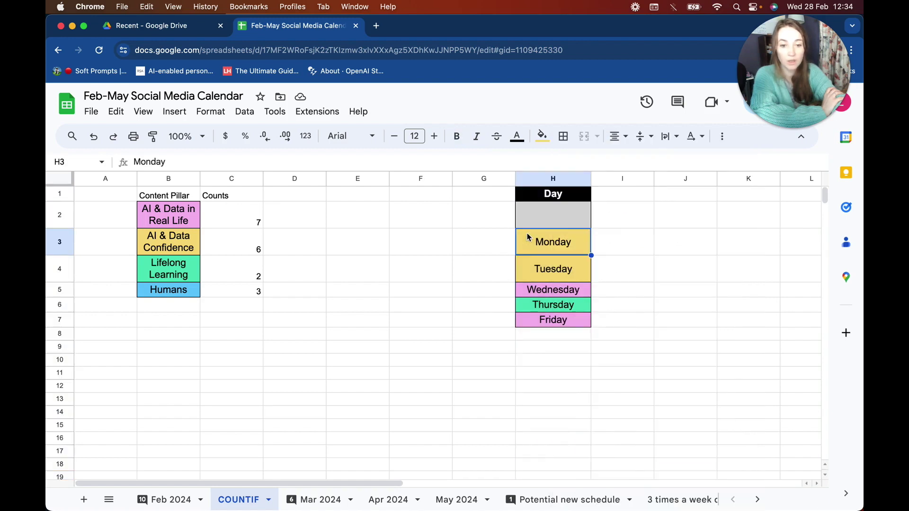
Try clearing all formatting from the Day column H, and undo it
click(554, 180)
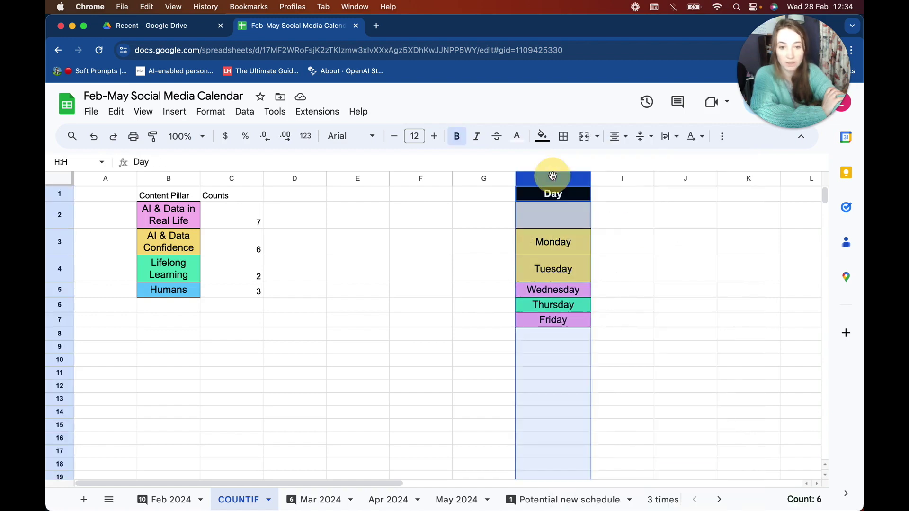
click(210, 112)
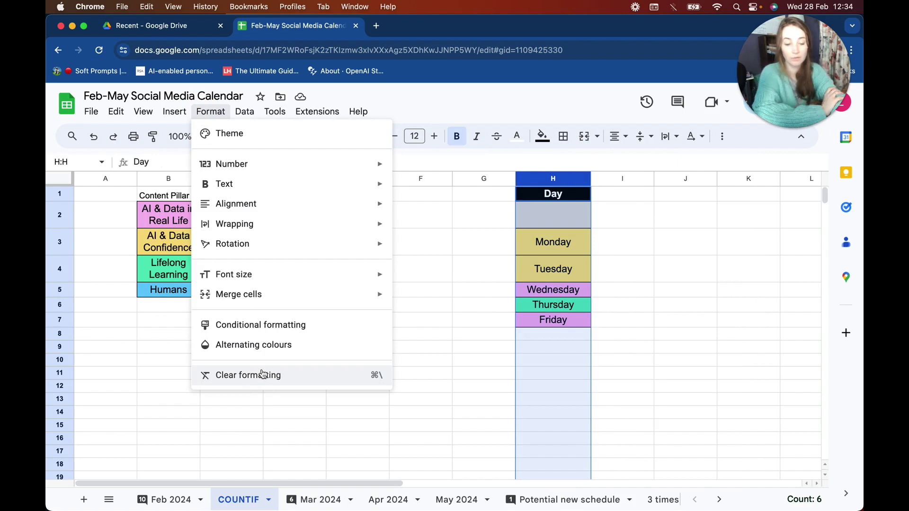
click(554, 248)
click(562, 182)
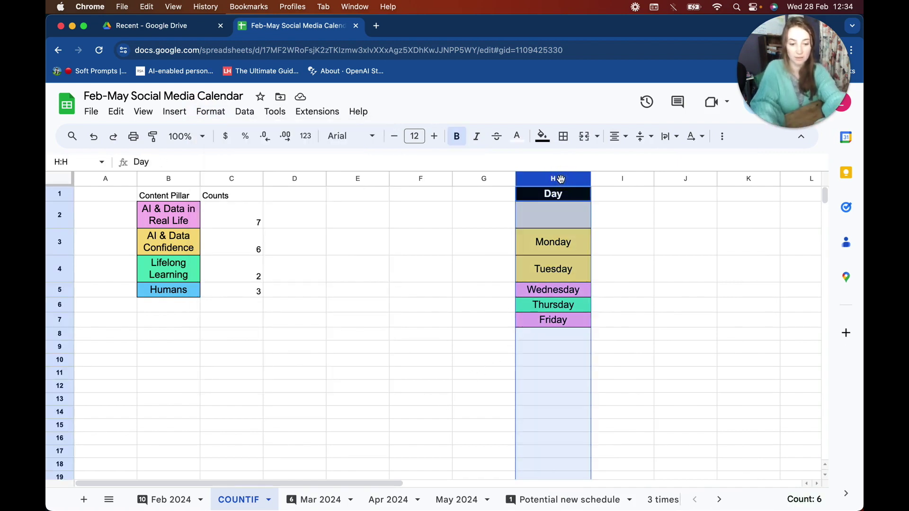
key(super+backslash)
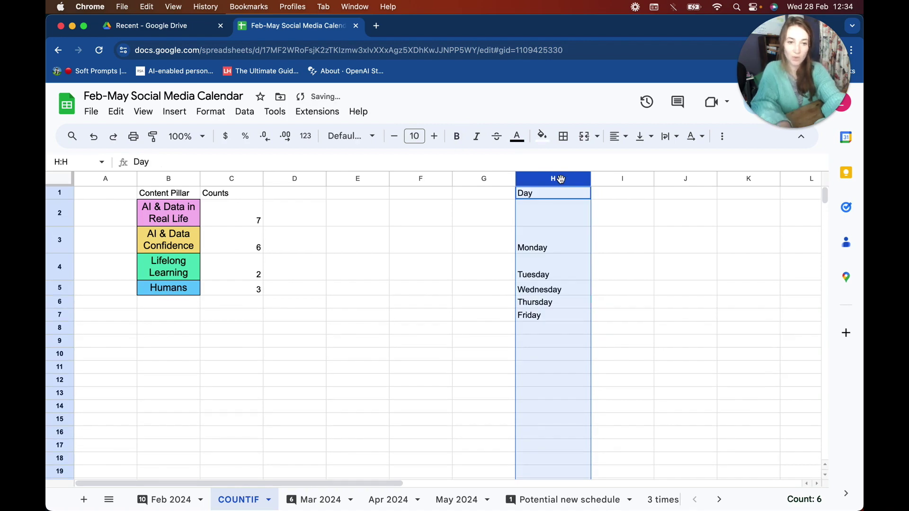
click(528, 248)
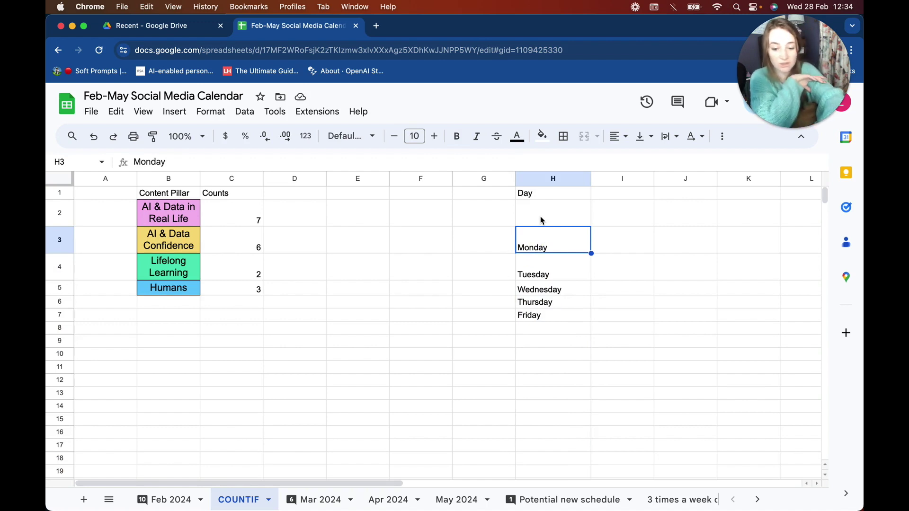
key(super+z)
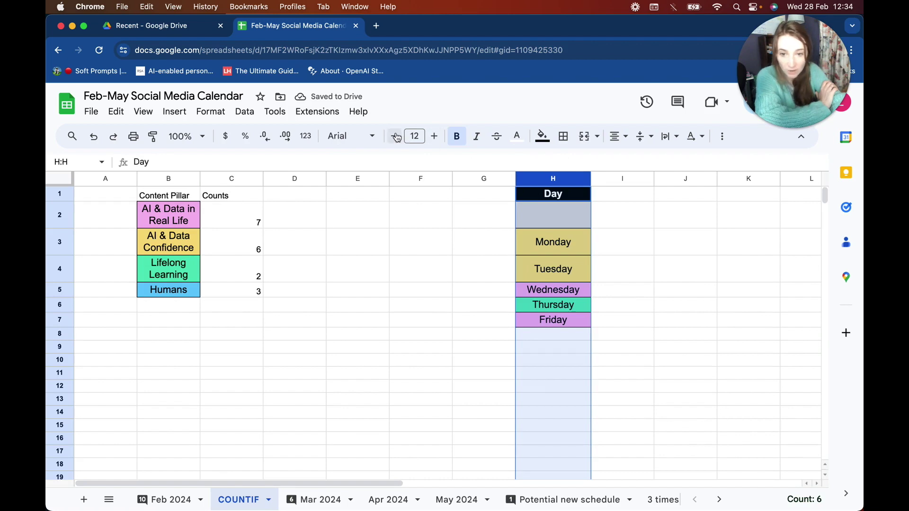
Reset the fill colour of column H and delete the Day heading in H1
click(542, 136)
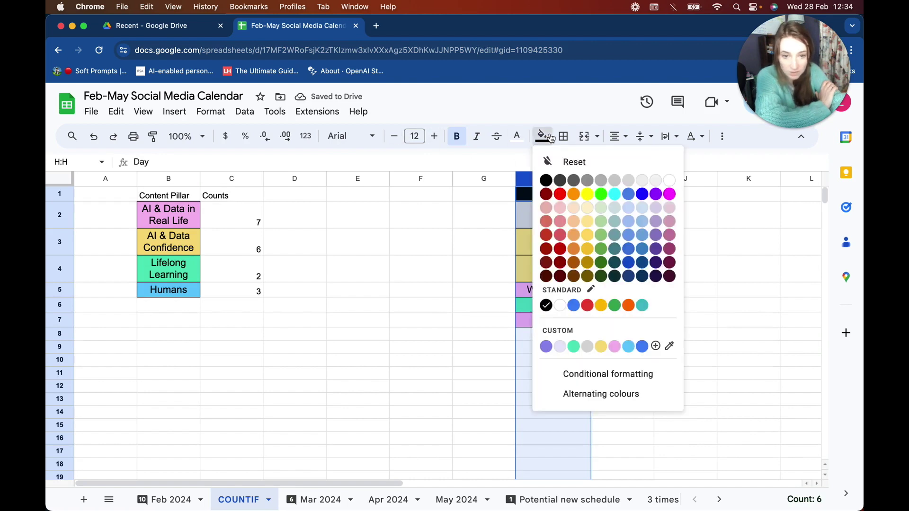
click(569, 162)
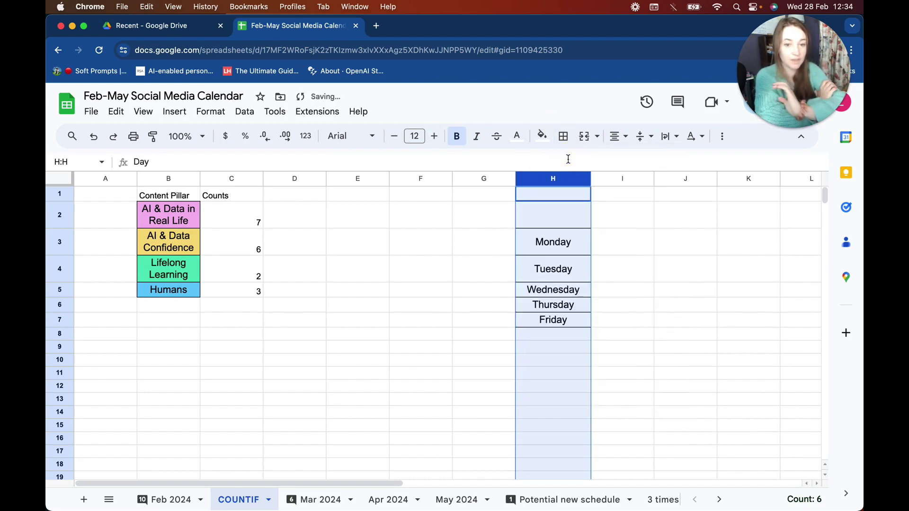
click(550, 252)
click(563, 196)
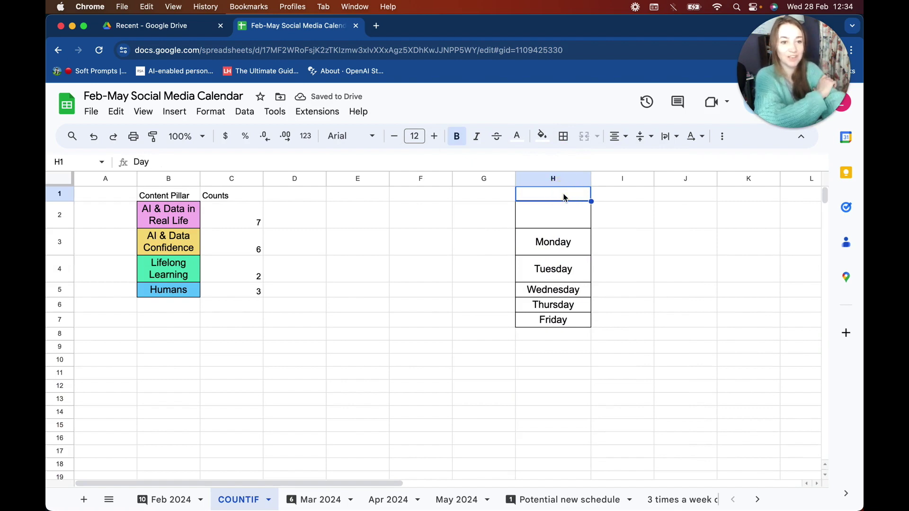
key(Delete)
Copy the weekdays in H3:H7 and paste them transposed across row 1, starting at D1
drag(569, 236, 570, 321)
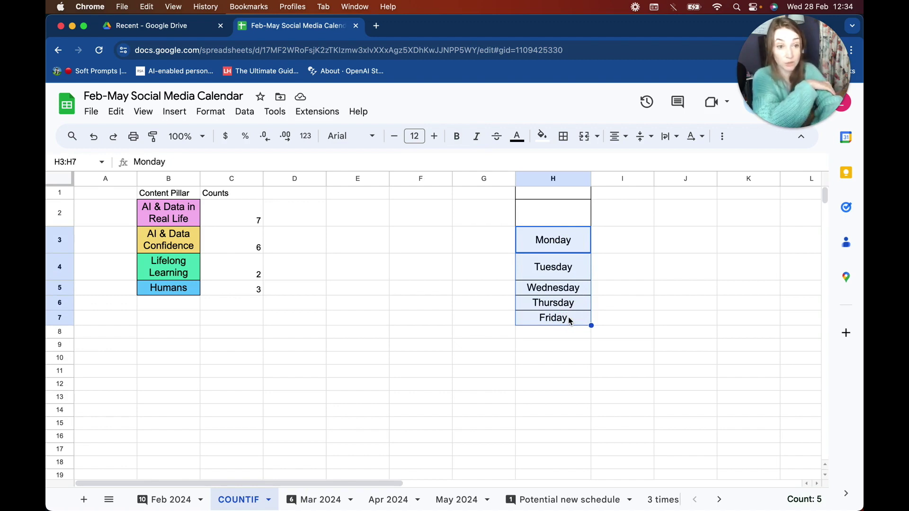
key(super+c)
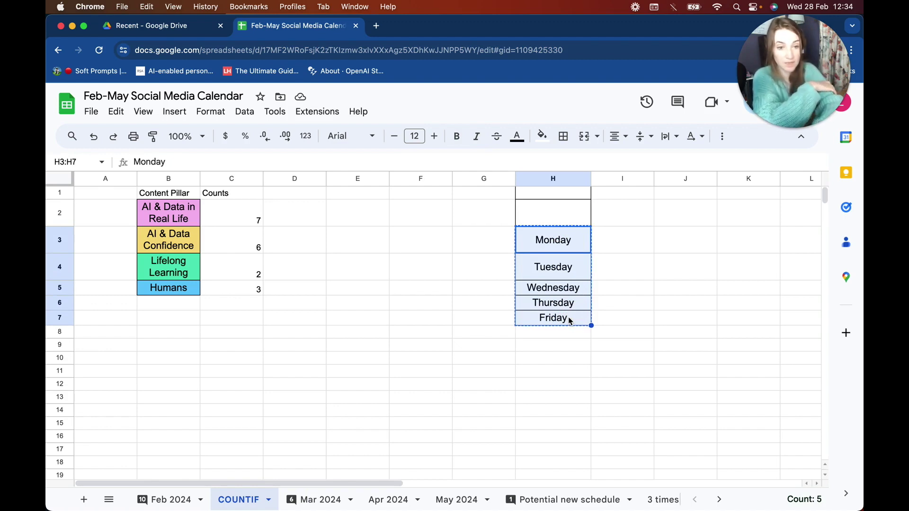
click(307, 193)
right_click(303, 194)
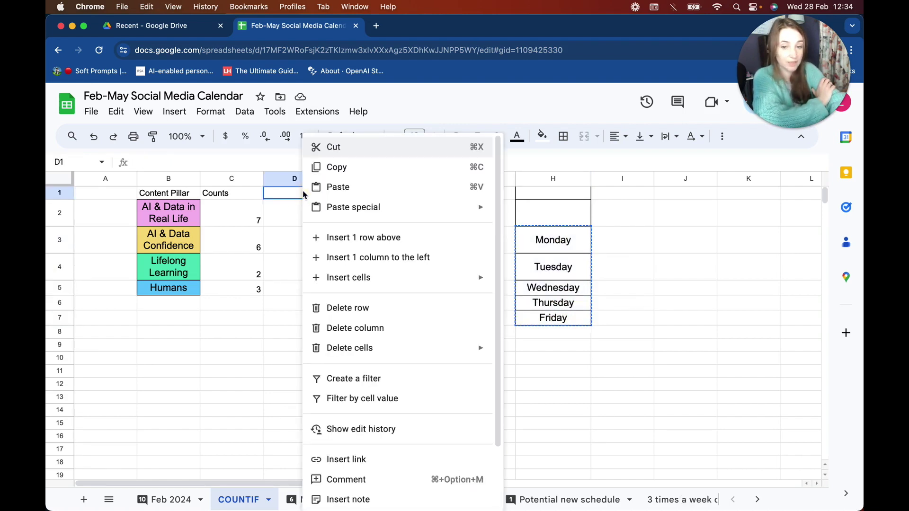
mouse_move(338, 208)
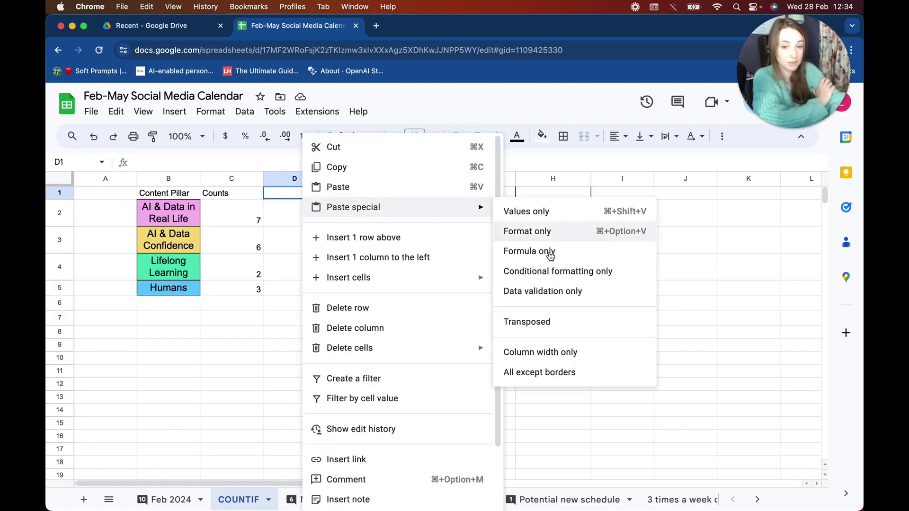
click(549, 325)
Clear the leftover weekdays beneath the Friday heading in column H and remove the formatting from H2:H8
drag(562, 225, 562, 326)
key(Return)
key(Delete)
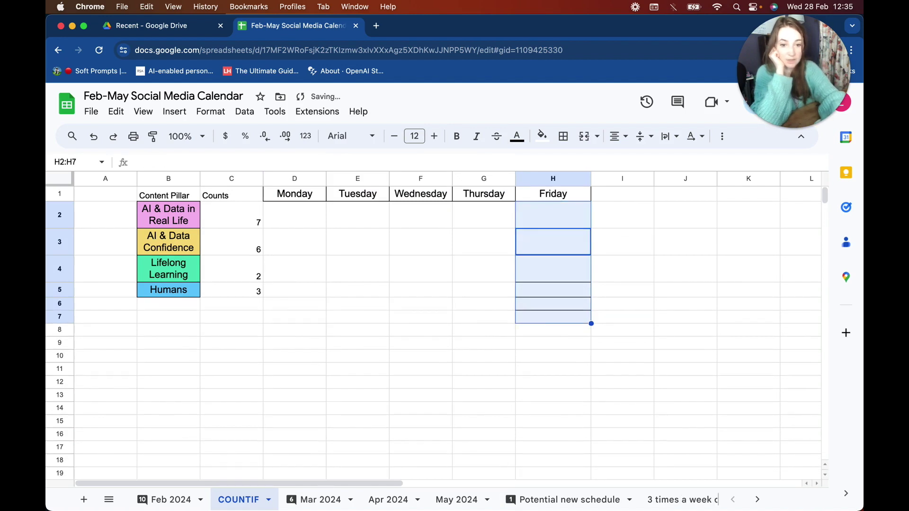
drag(580, 217, 585, 328)
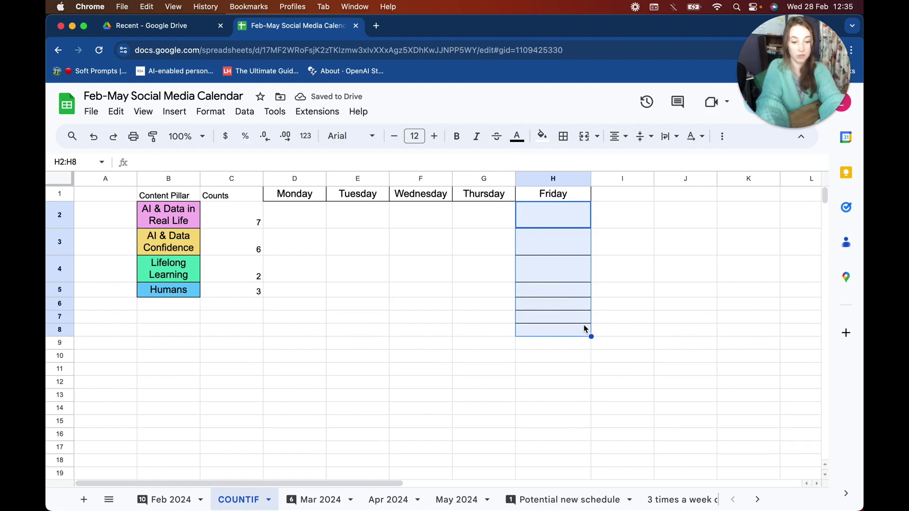
key(super+backslash)
click(585, 327)
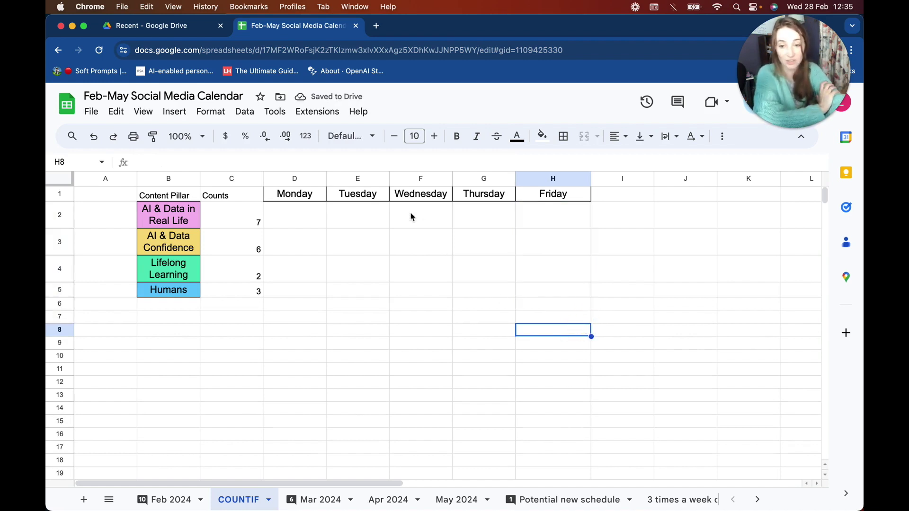
Check the COUNTIF formula in C2 for reference and start a COUNTIFS formula in D2
click(309, 222)
click(243, 226)
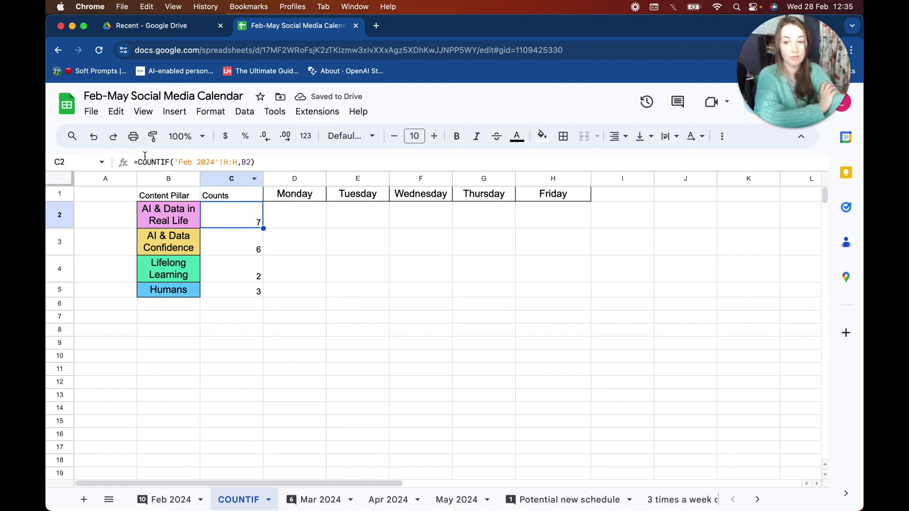
click(305, 214)
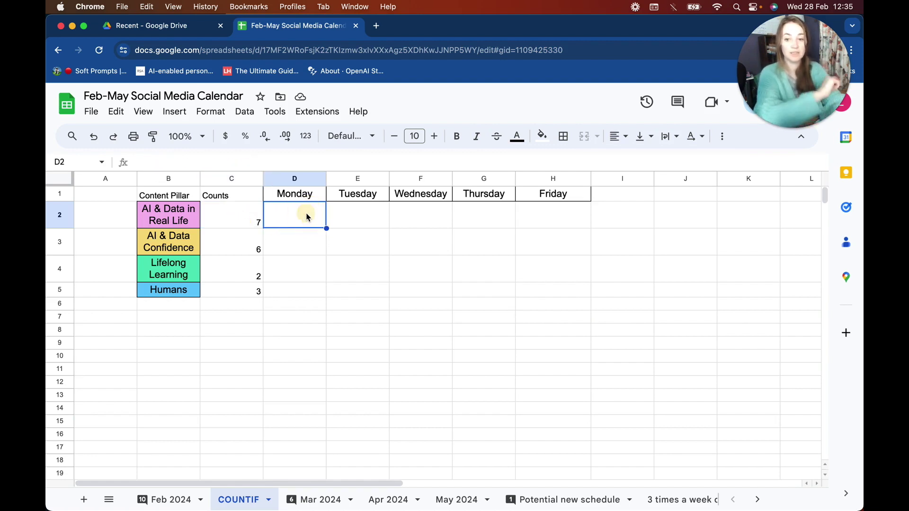
text(=countifs)
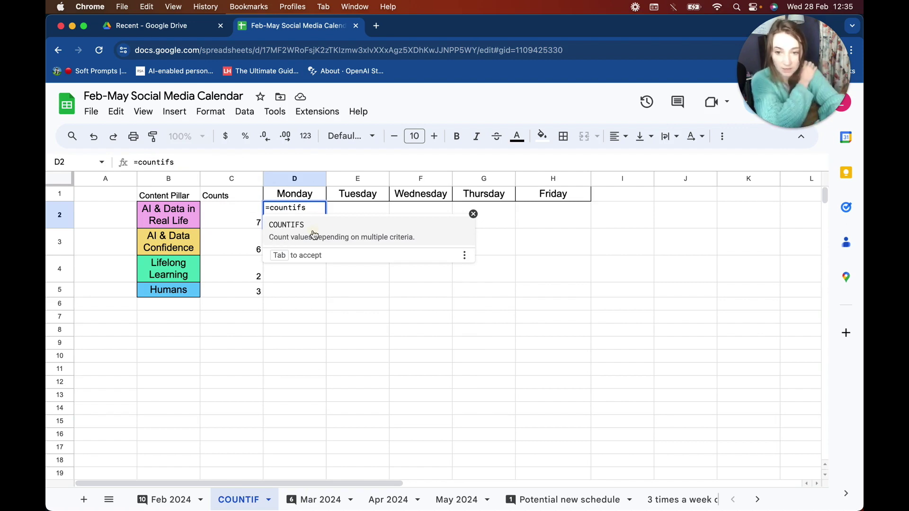
click(315, 234)
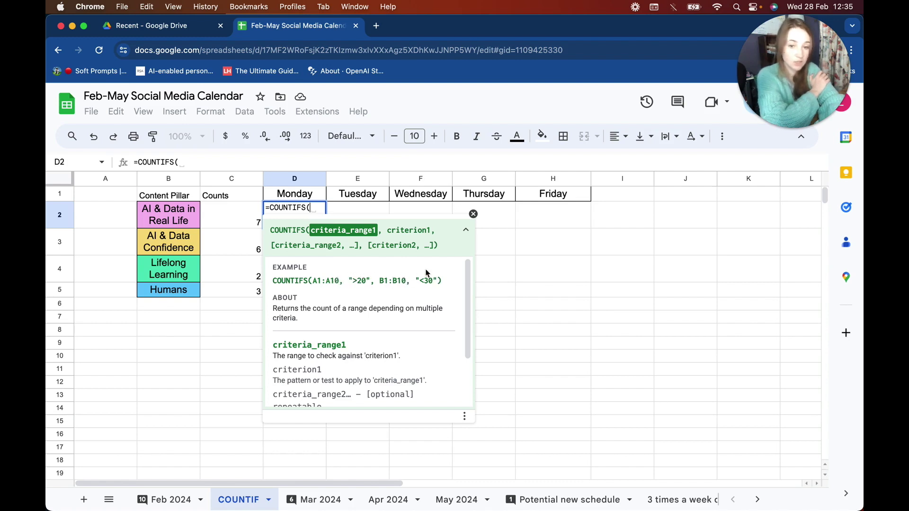
click(473, 215)
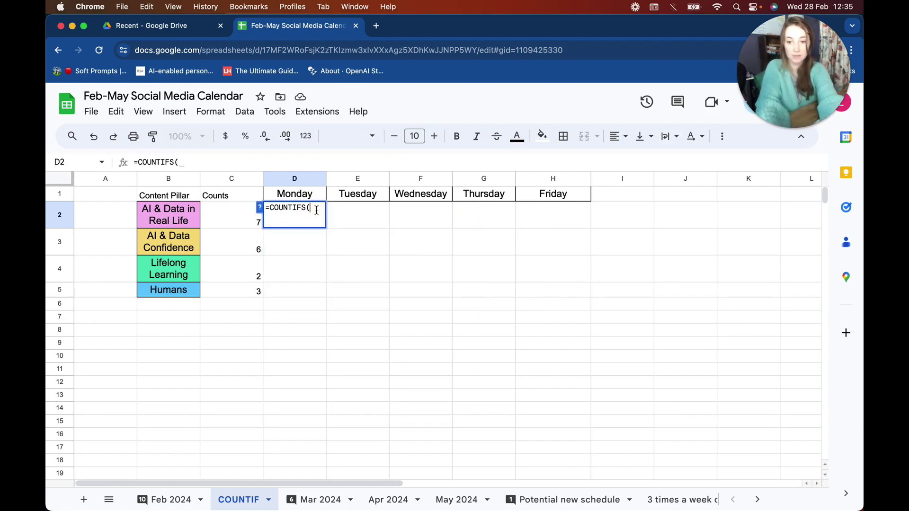
key(BackSpace)
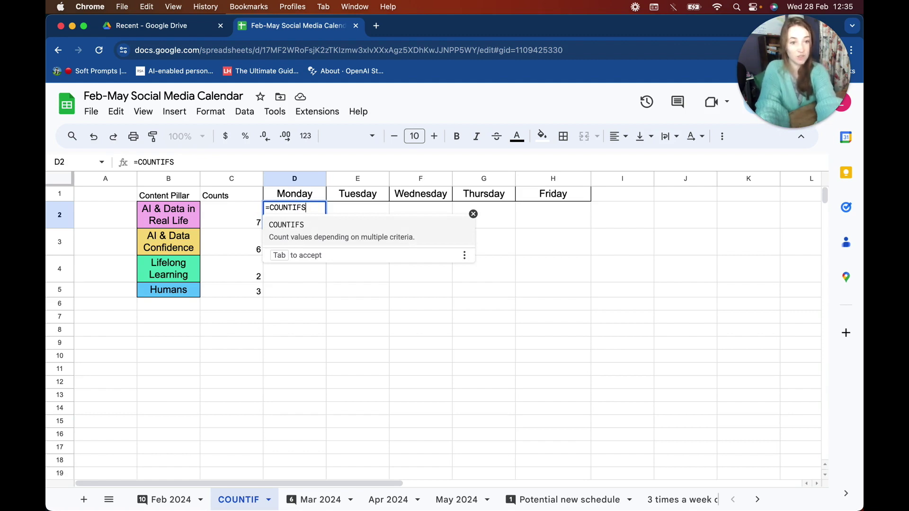
text(()
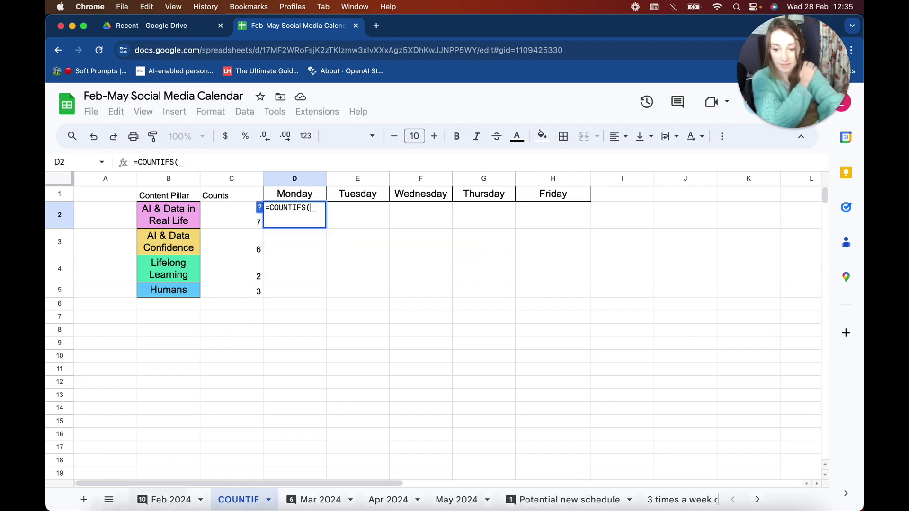
Add the Feb 2024 sheet's Content Pillar column H:H as the first criteria range, with B2 as its criterion
click(174, 500)
scroll(431, 348, right, 2)
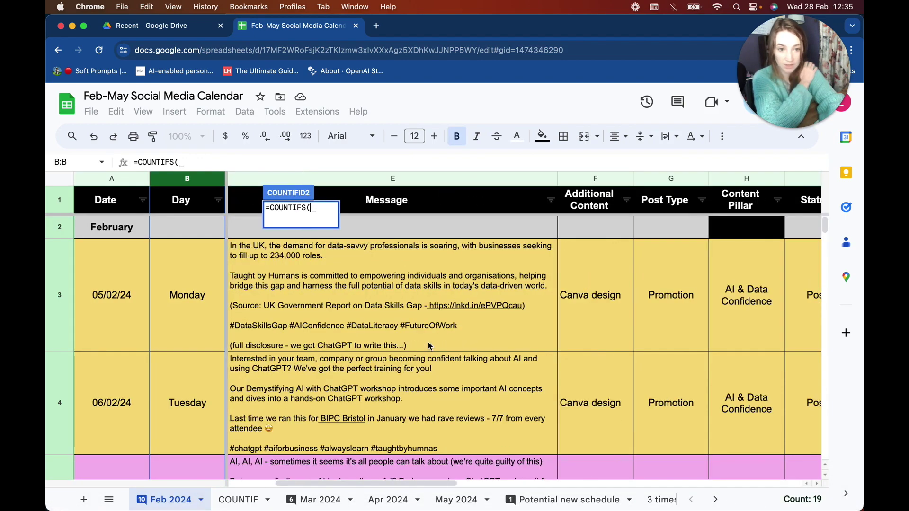
click(745, 181)
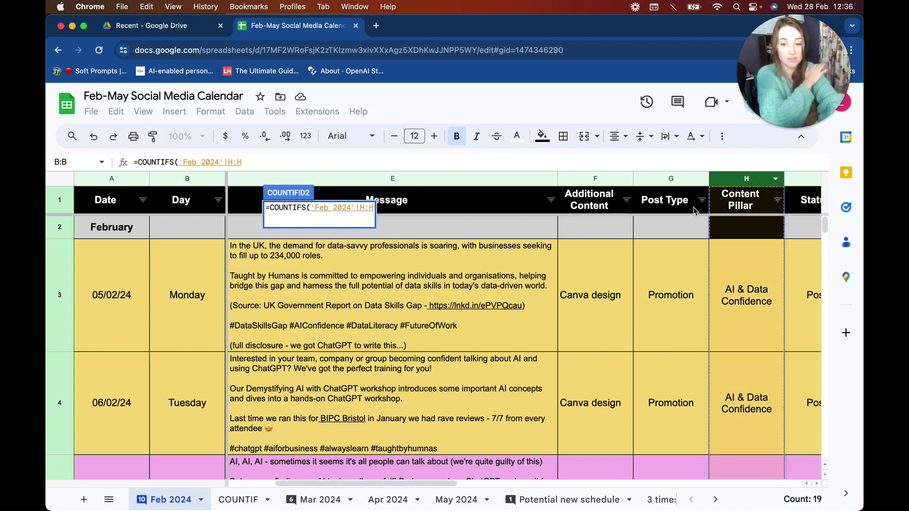
text(,)
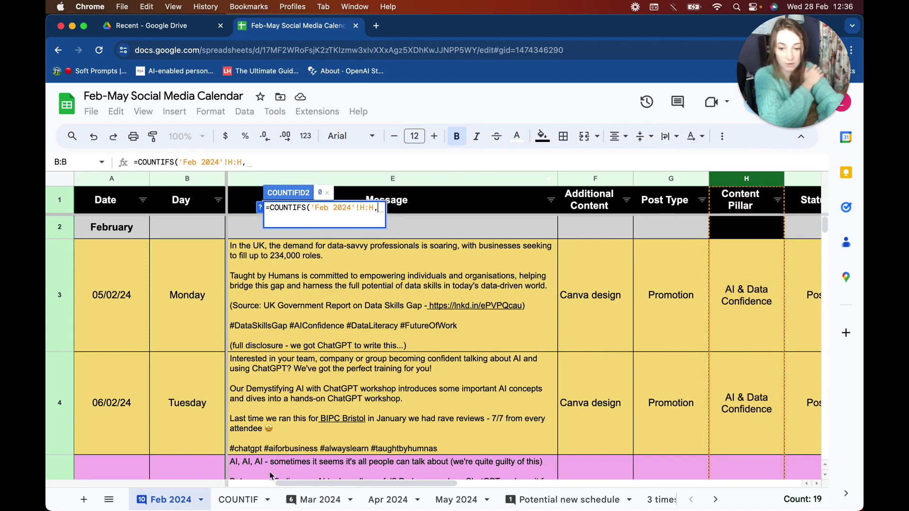
click(250, 499)
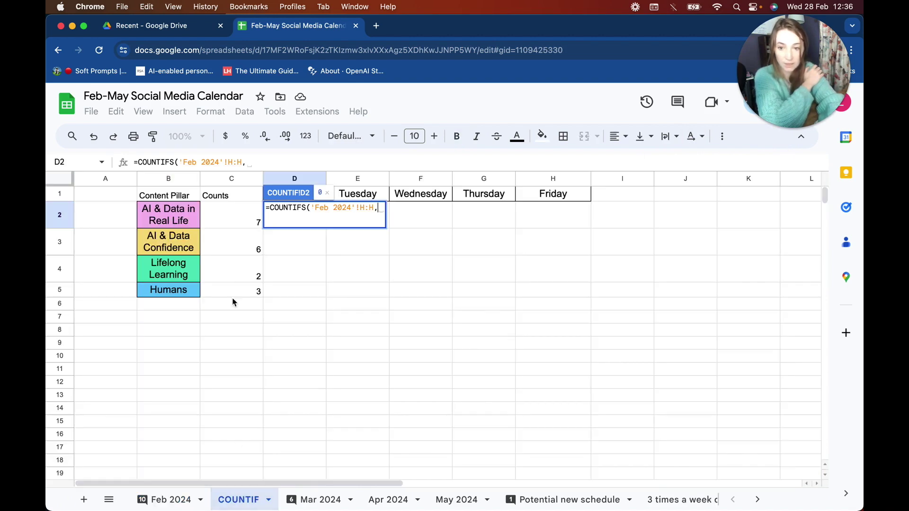
click(180, 214)
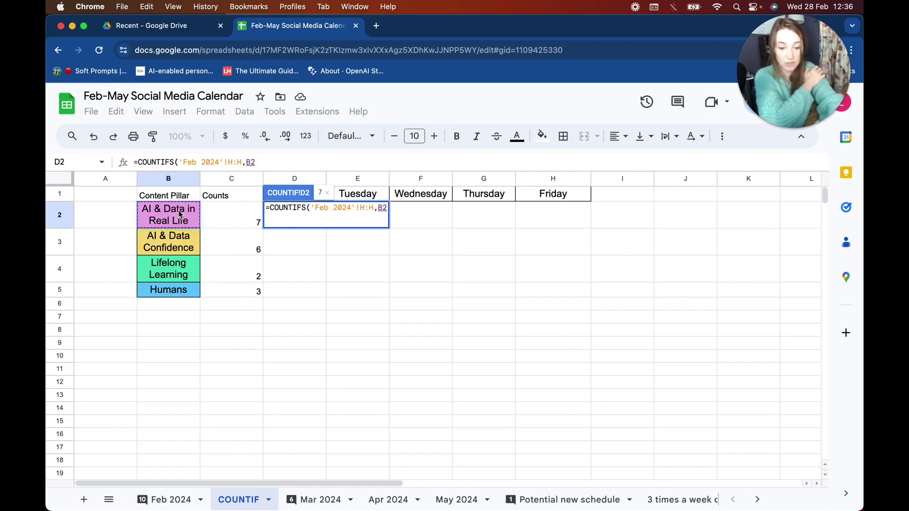
text(,)
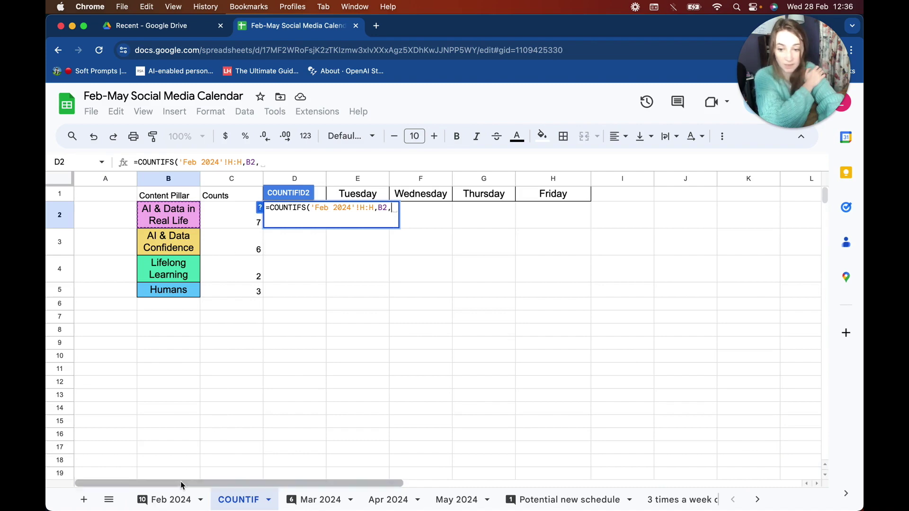
Add the Feb 2024 sheet's Day column B:B as the second criteria range with criterion D1, and complete the formula
click(180, 500)
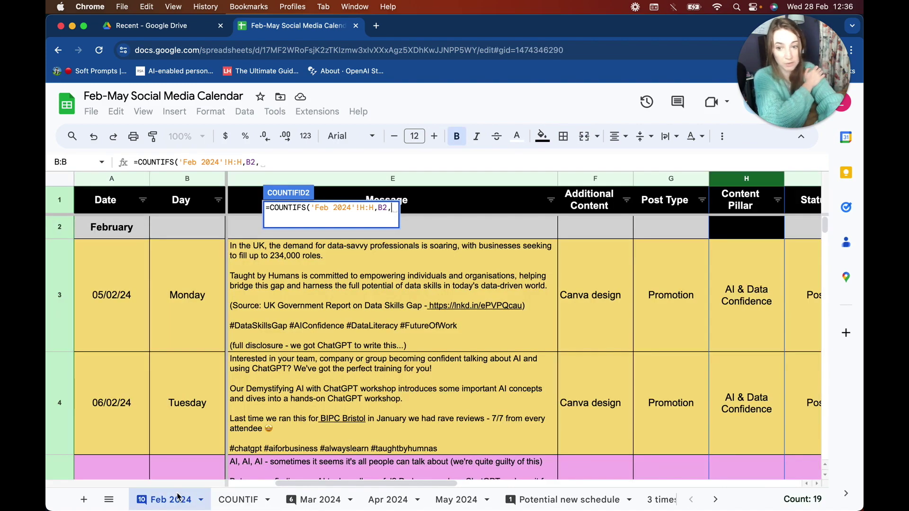
click(193, 183)
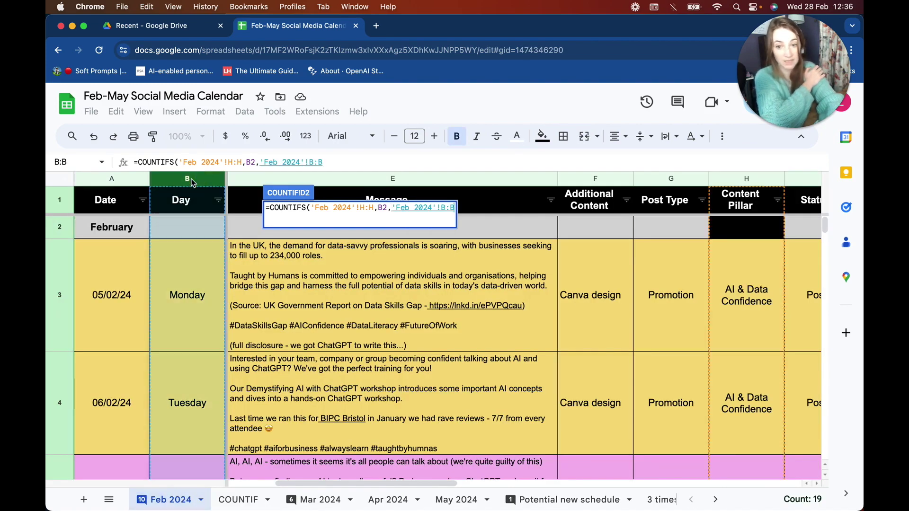
text(,)
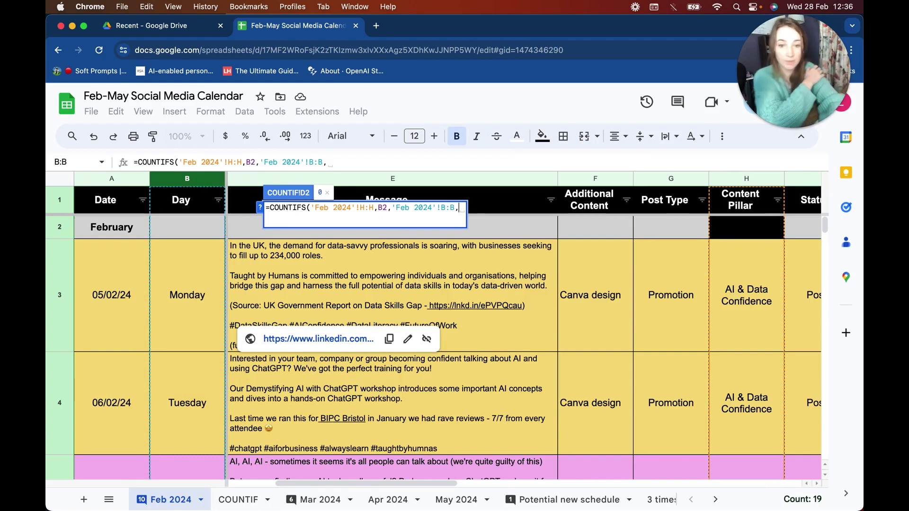
click(239, 500)
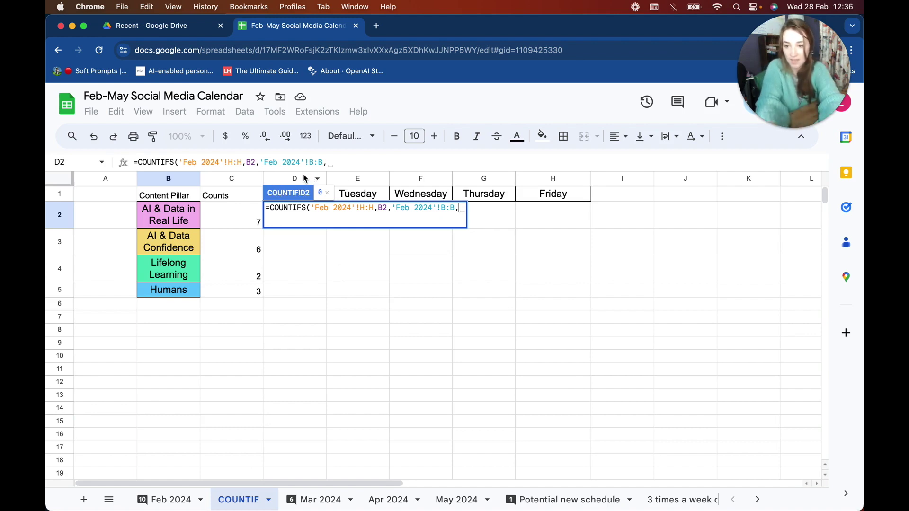
text(D)
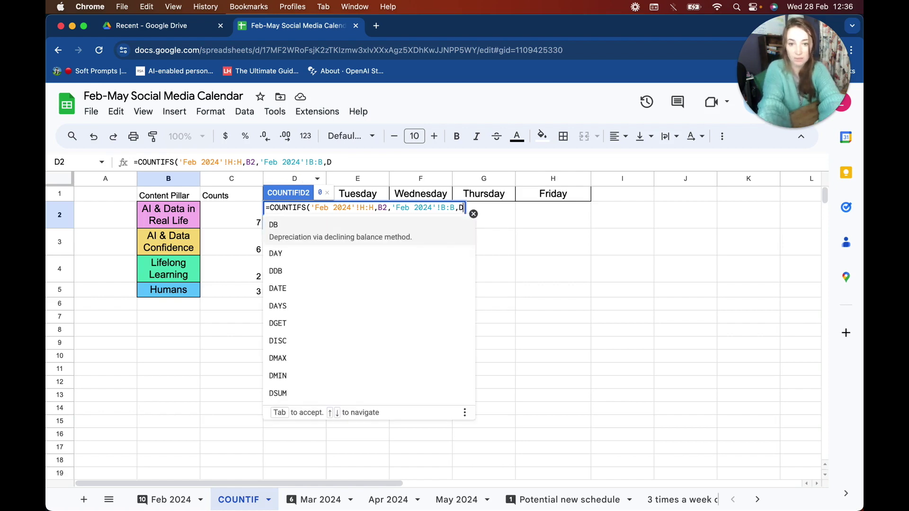
text(1))
key(Return)
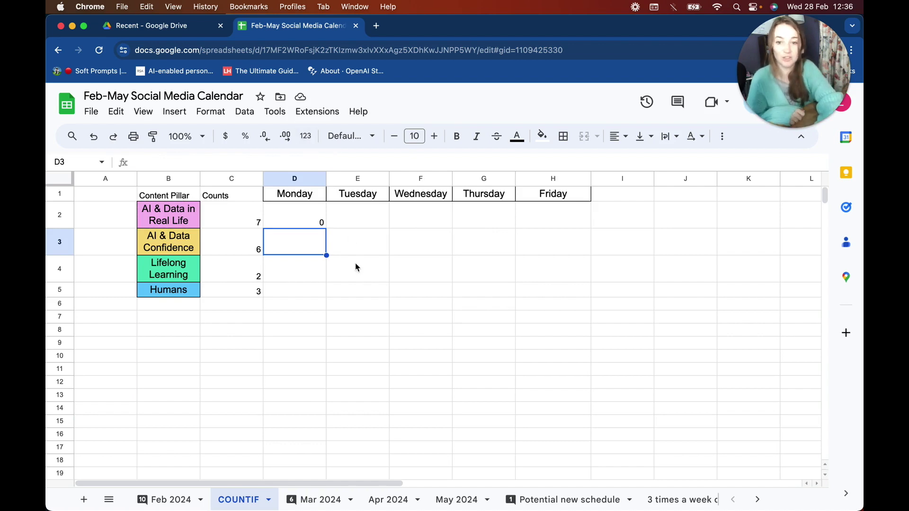
Try filling the COUNTIFS formula from D2 down to D3, and inspect the cell references in the copy
click(313, 219)
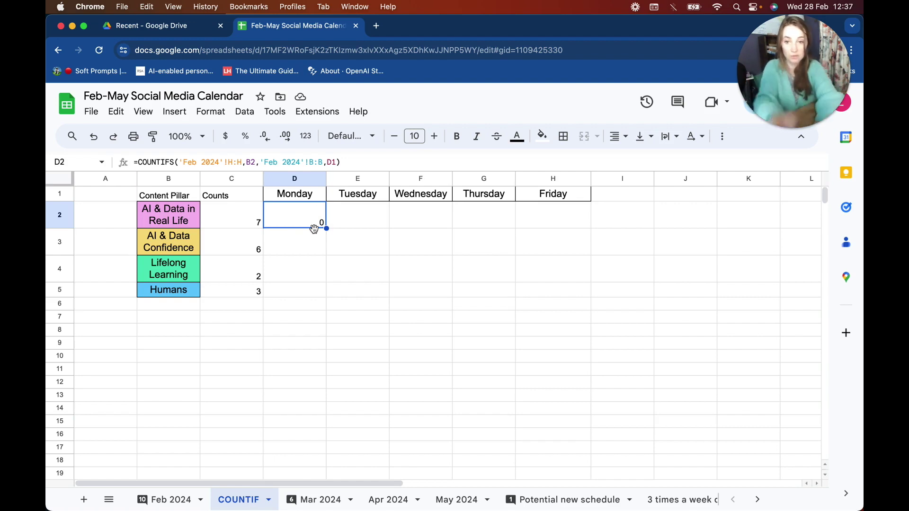
click(332, 163)
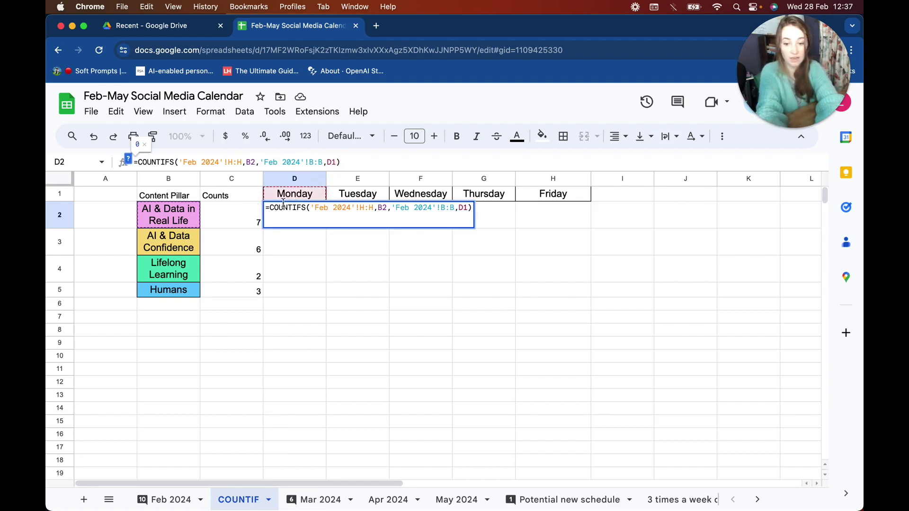
click(280, 260)
click(305, 223)
drag(324, 229, 311, 251)
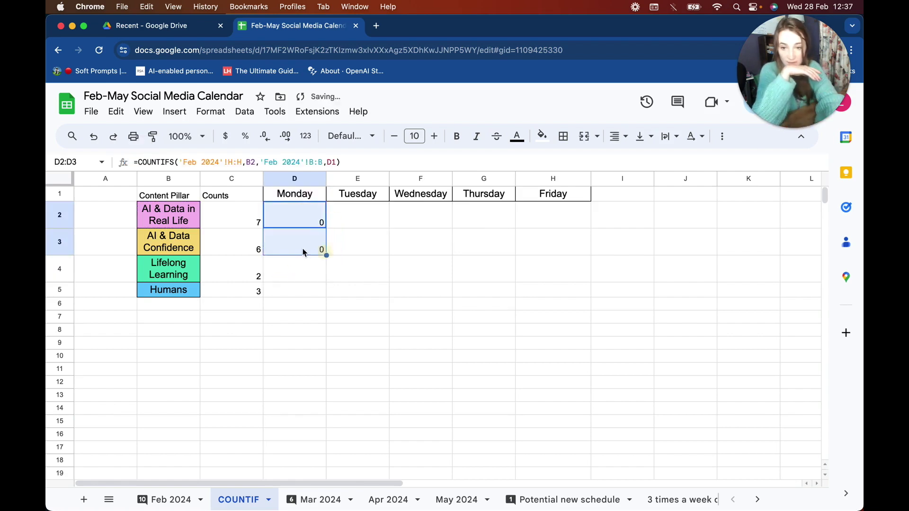
click(294, 244)
double_click(294, 244)
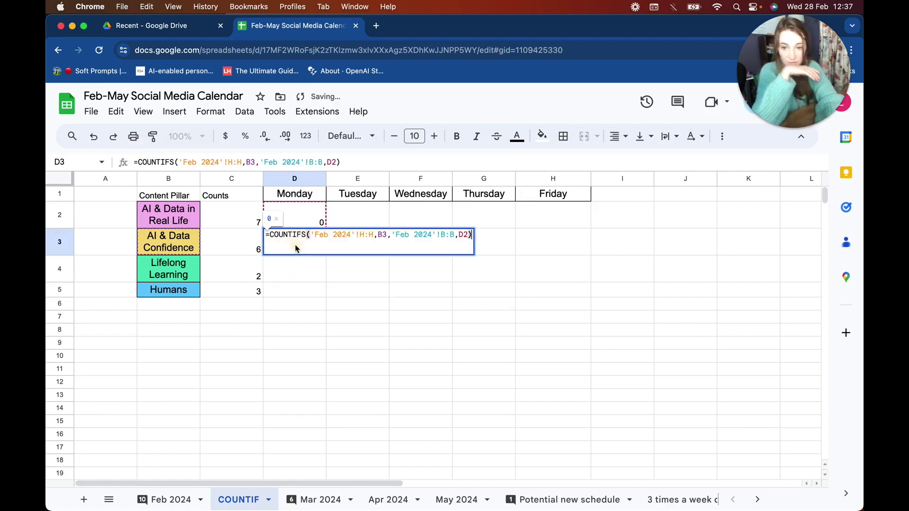
Lock the row of the weekday reference in D2's COUNTIFS formula by changing it to D$1
click(319, 211)
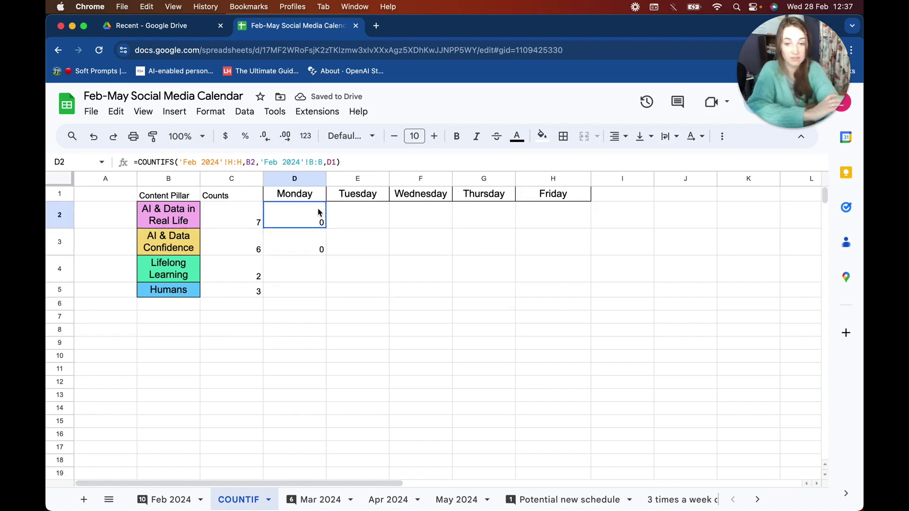
key(Return)
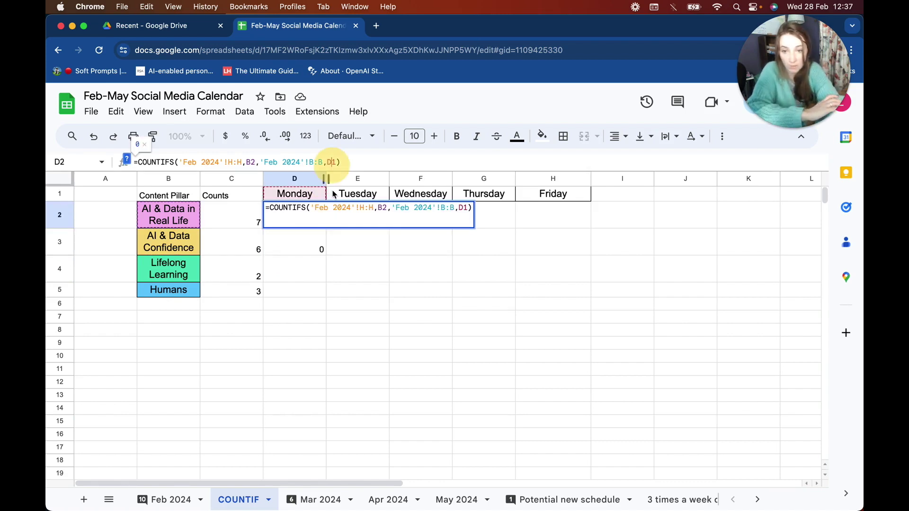
click(332, 162)
text($)
key(Return)
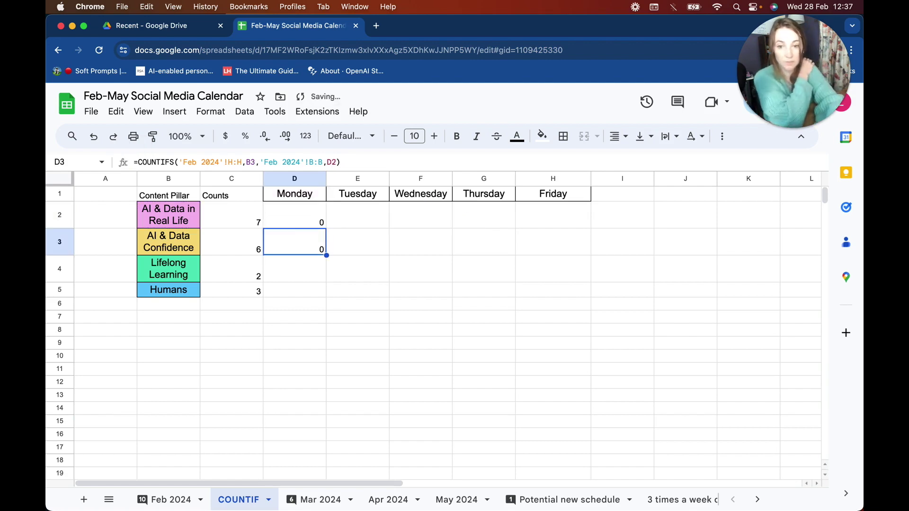
Fill the D2 formula down the Monday column to D5 and check the references in D2 and D3
click(304, 220)
drag(327, 227, 317, 292)
double_click(317, 223)
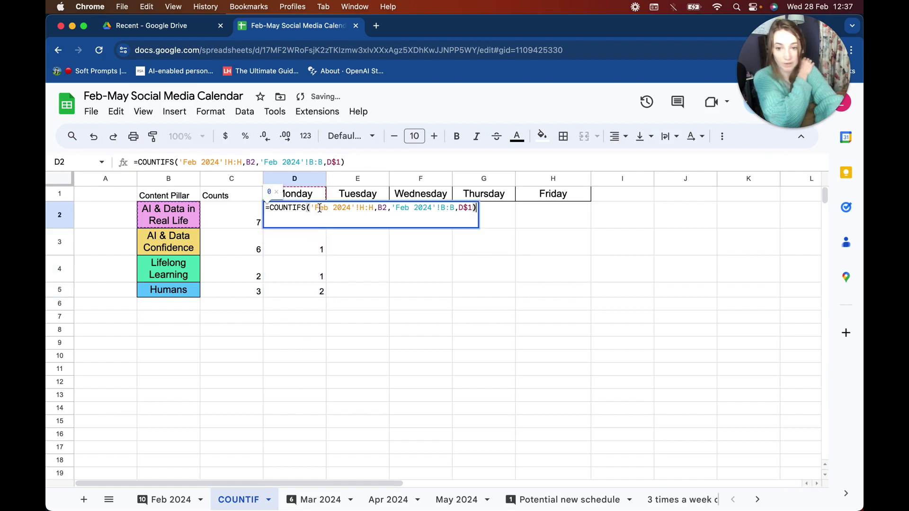
click(315, 244)
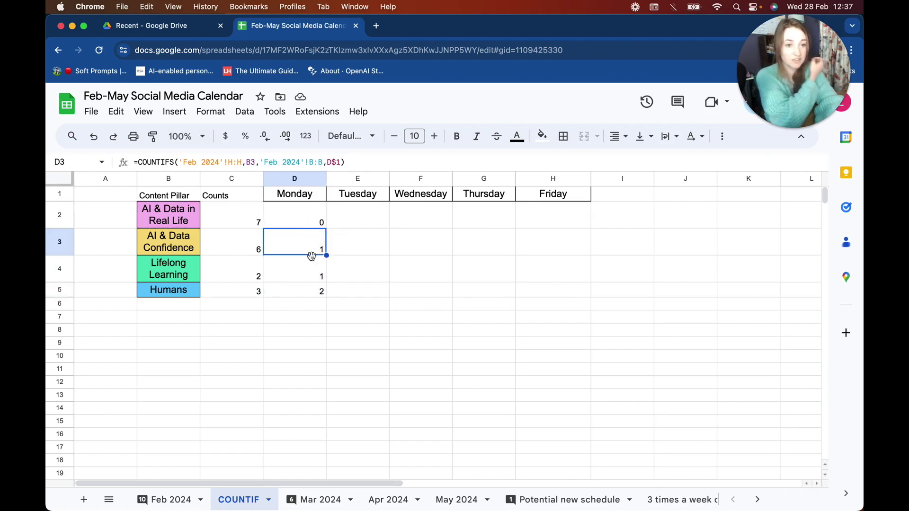
Try filling the COUNTIFS formula from D2 across to E2, and inspect the cell references in the copy
click(302, 224)
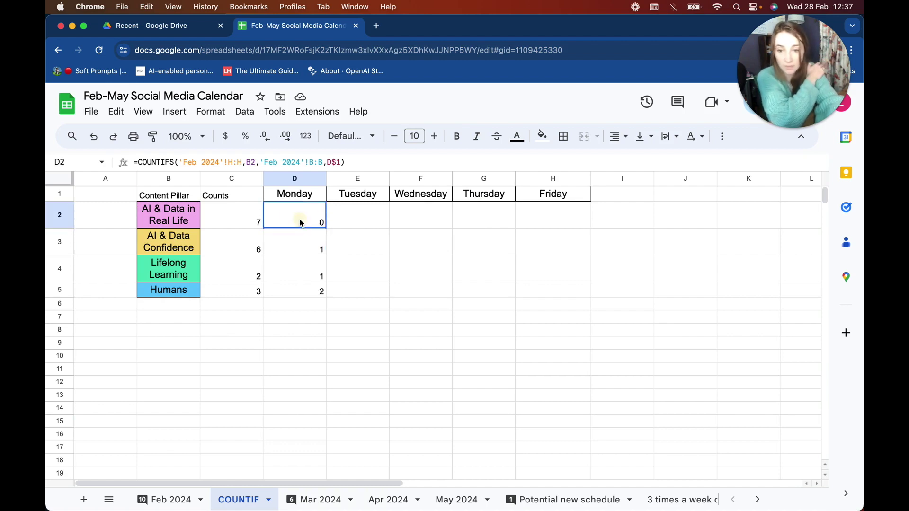
drag(326, 228, 361, 226)
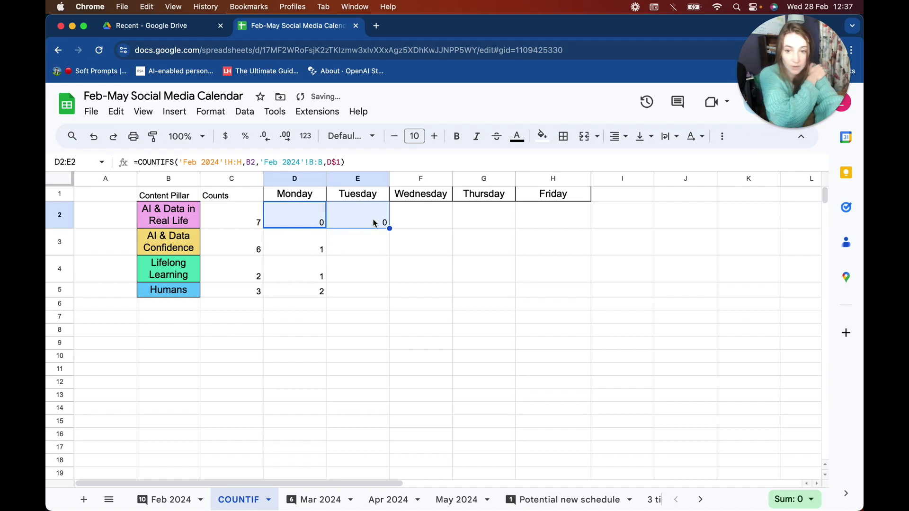
click(372, 221)
double_click(371, 221)
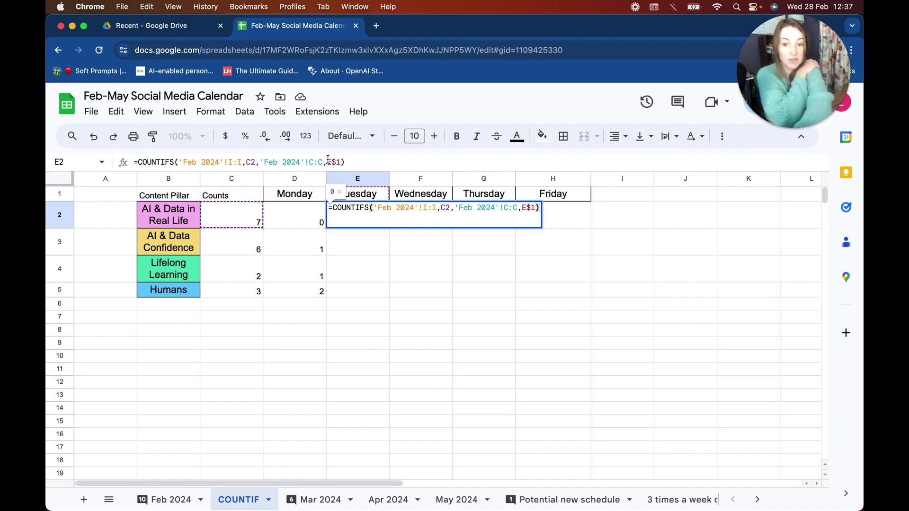
key(Escape)
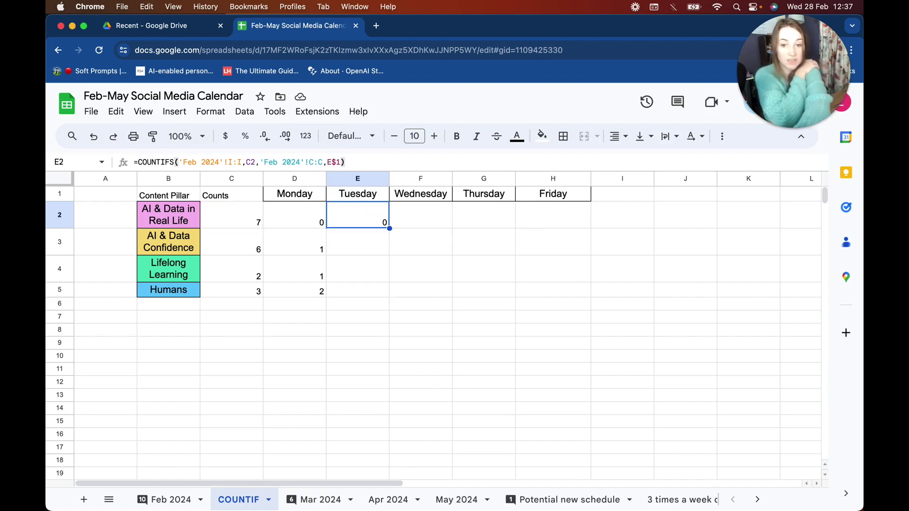
Lock the column of the content pillar reference in D2's COUNTIFS formula by changing it to $B2
click(299, 217)
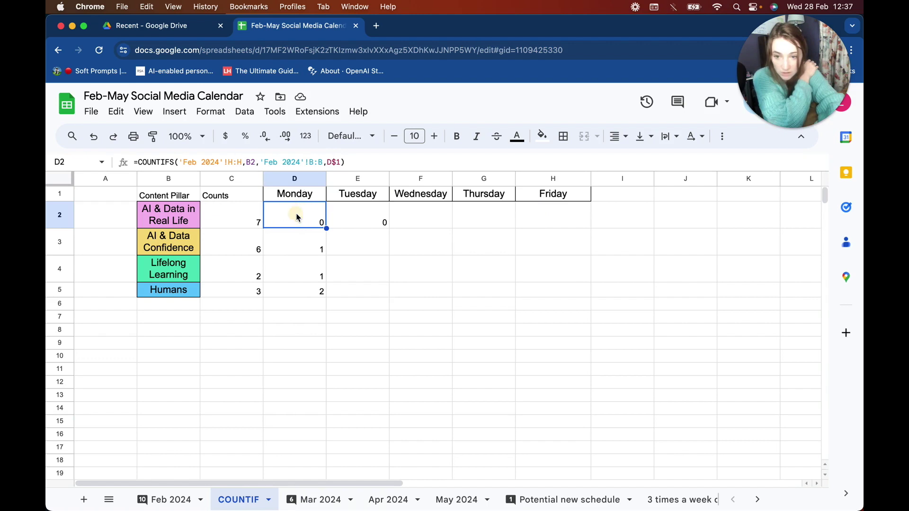
click(248, 163)
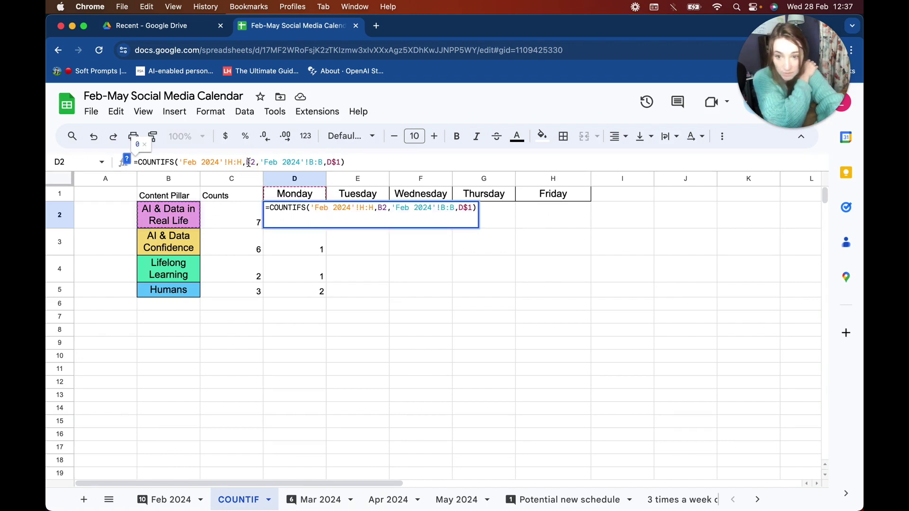
text($)
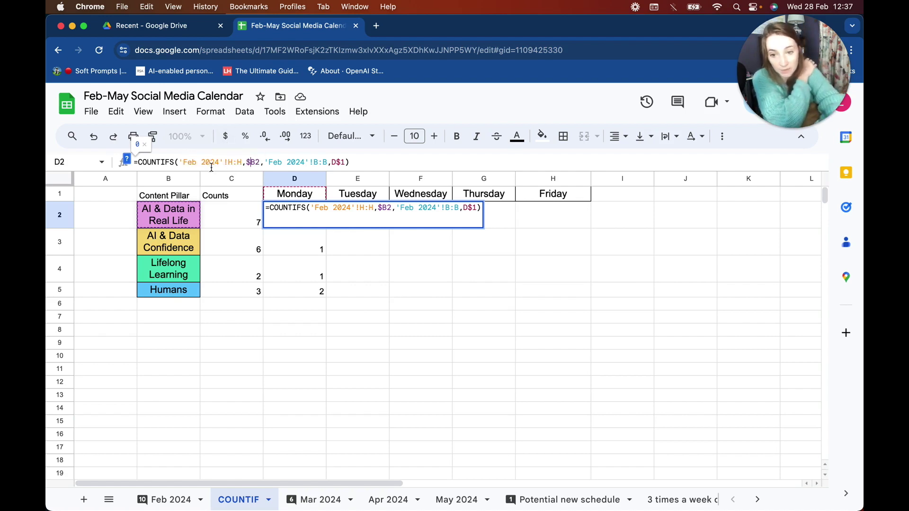
Make both Feb 2024 criteria ranges in D2's formula absolute, as $H:$H and $B:$B, and complete the formula
drag(180, 162, 241, 162)
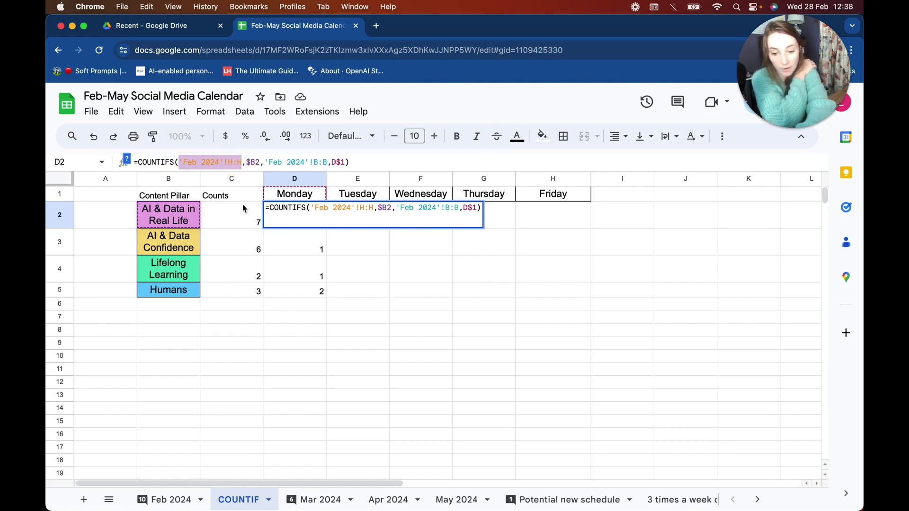
key(F4)
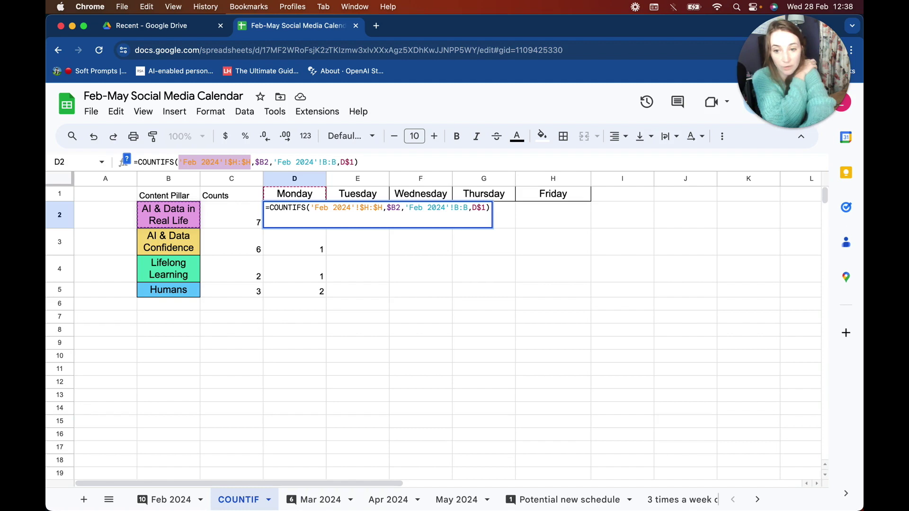
click(224, 162)
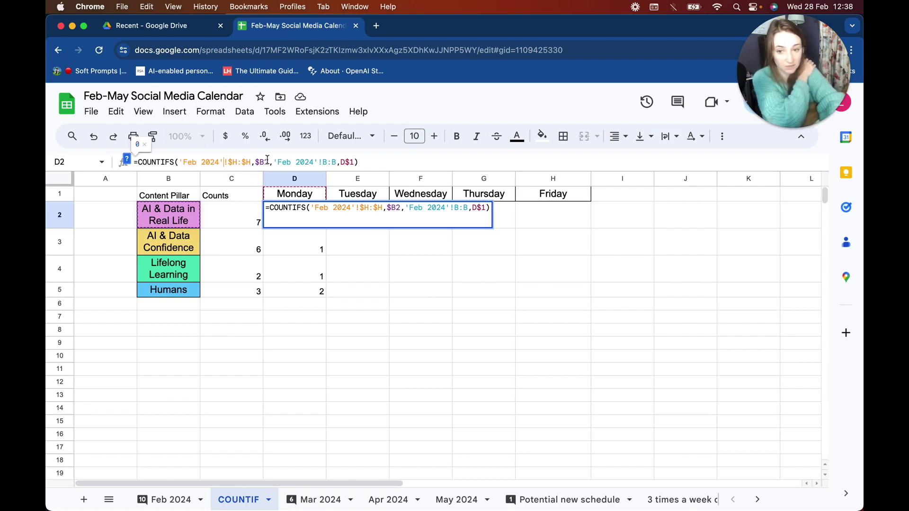
drag(275, 162, 335, 162)
key(F4)
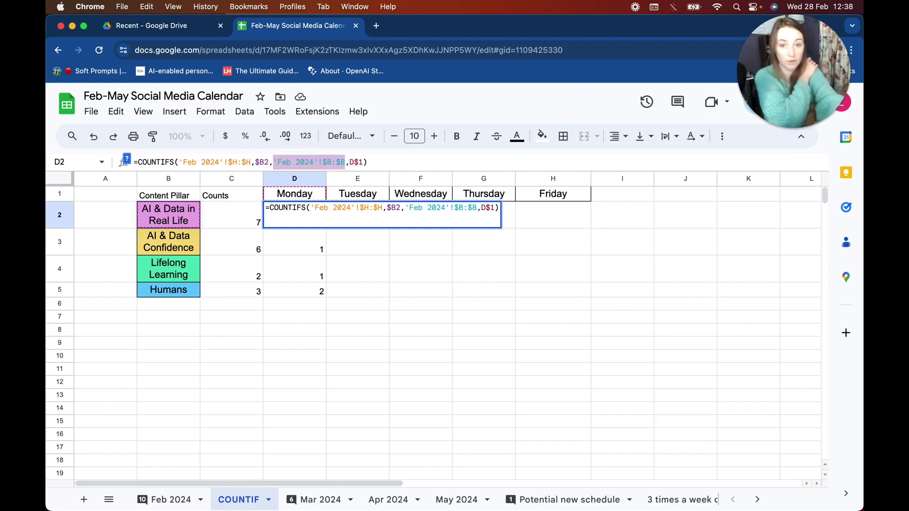
key(Return)
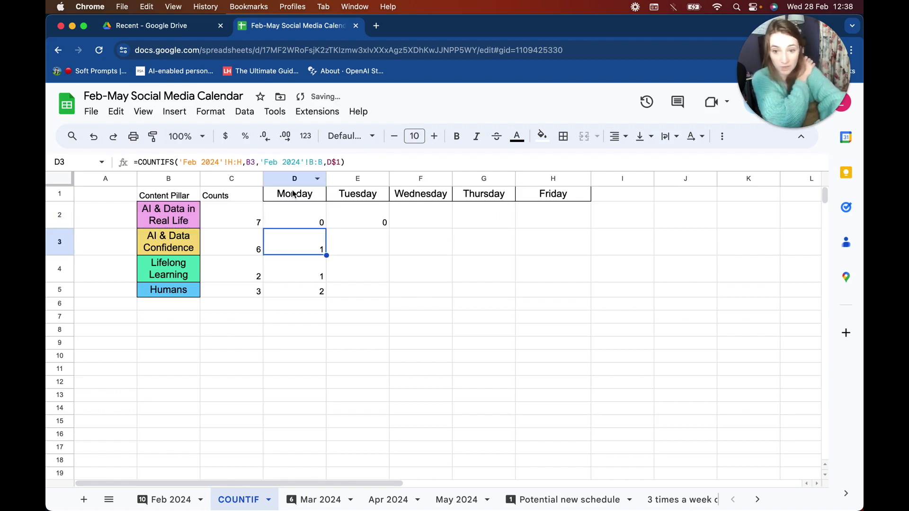
Fill the D2 formula down to D5 and across to the Friday column so it covers D2:H5
click(283, 218)
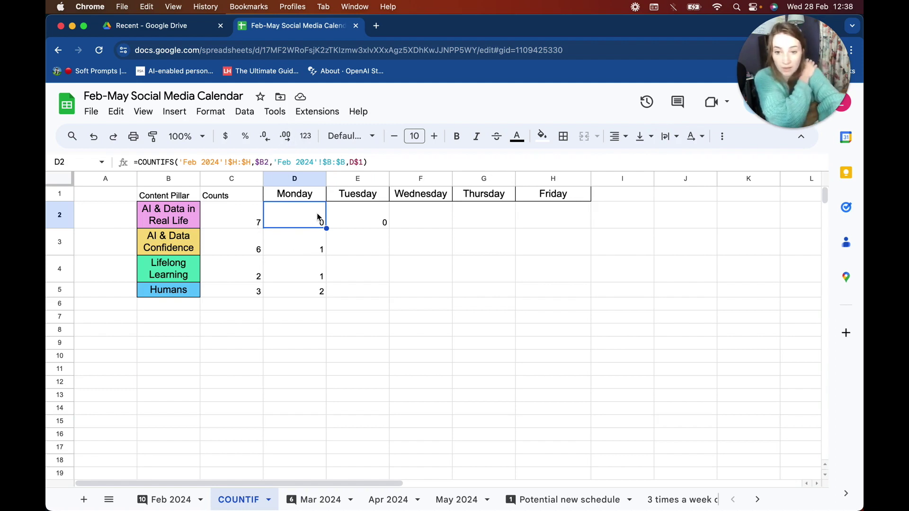
drag(327, 228, 323, 293)
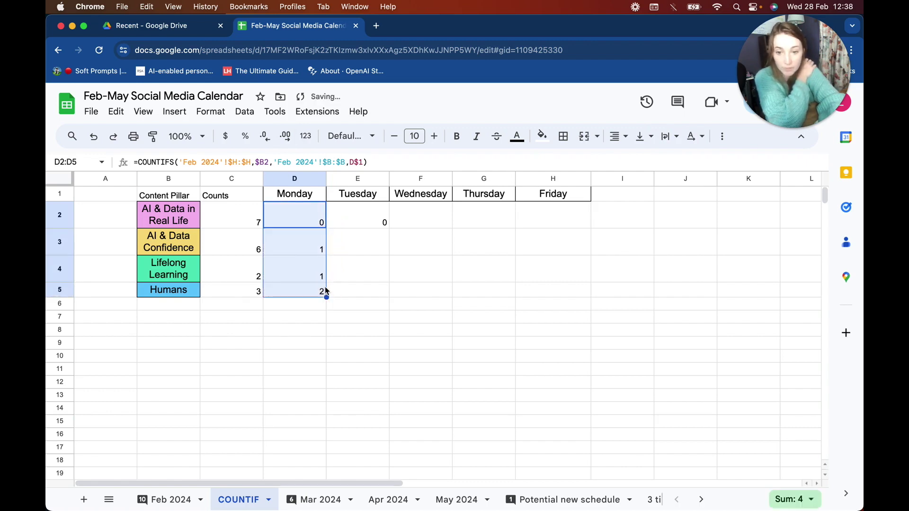
drag(326, 297, 563, 299)
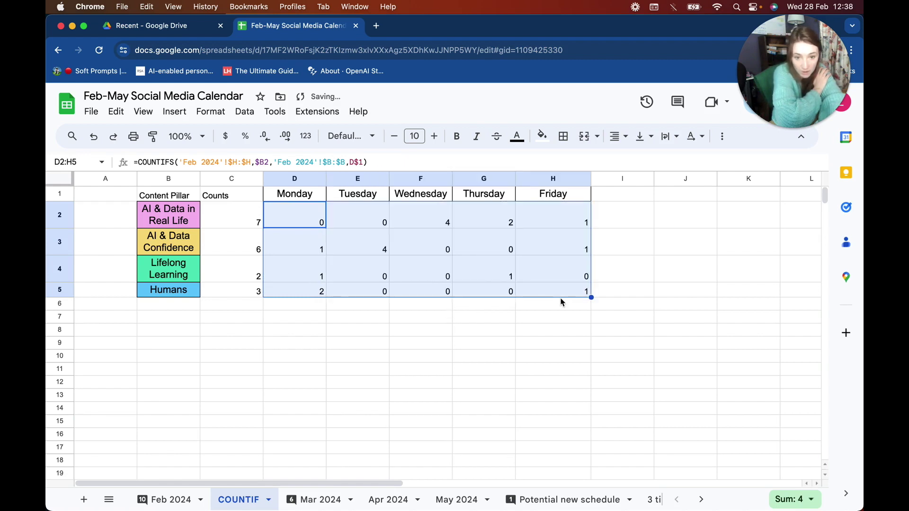
click(521, 348)
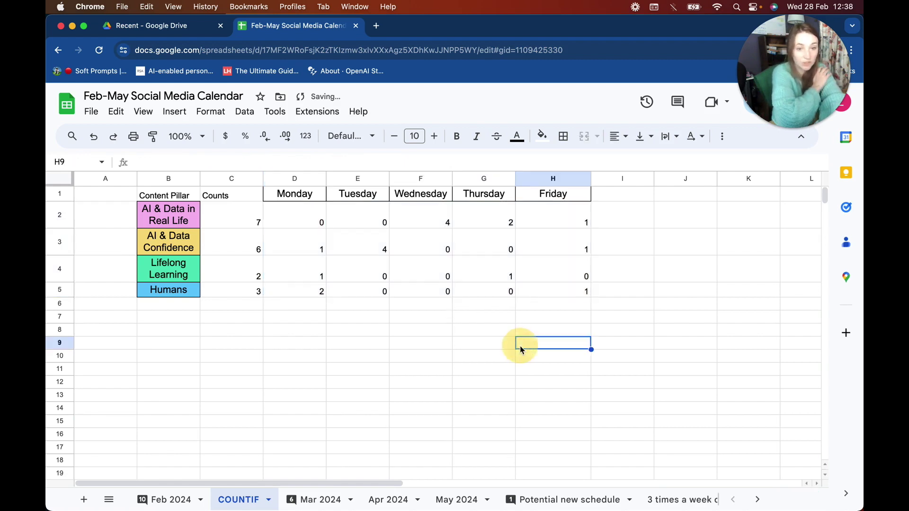
Total the Counts column in C7 with a SUM of C2:C5
click(241, 319)
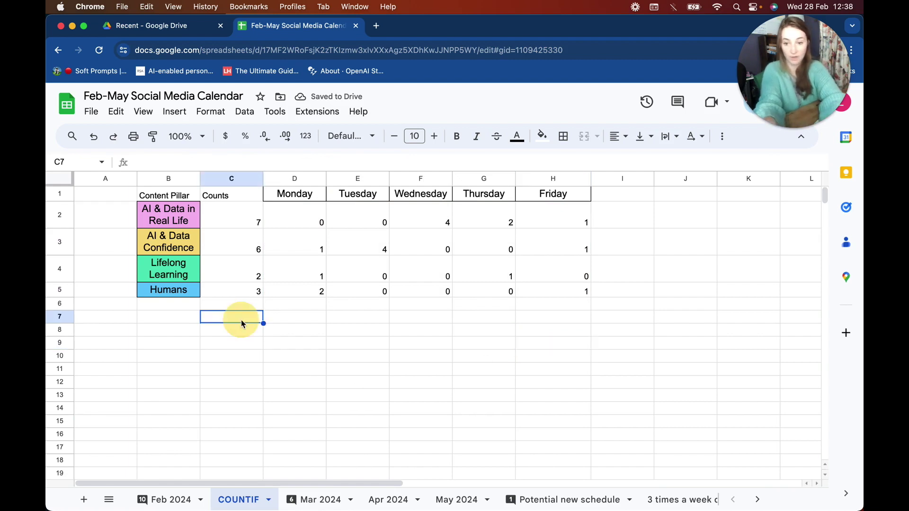
text(=sum()
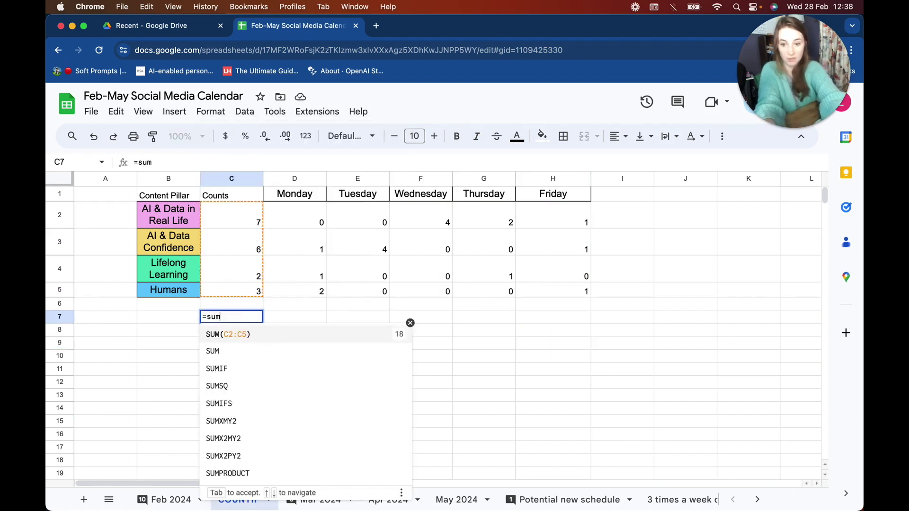
click(259, 227)
drag(259, 227, 258, 290)
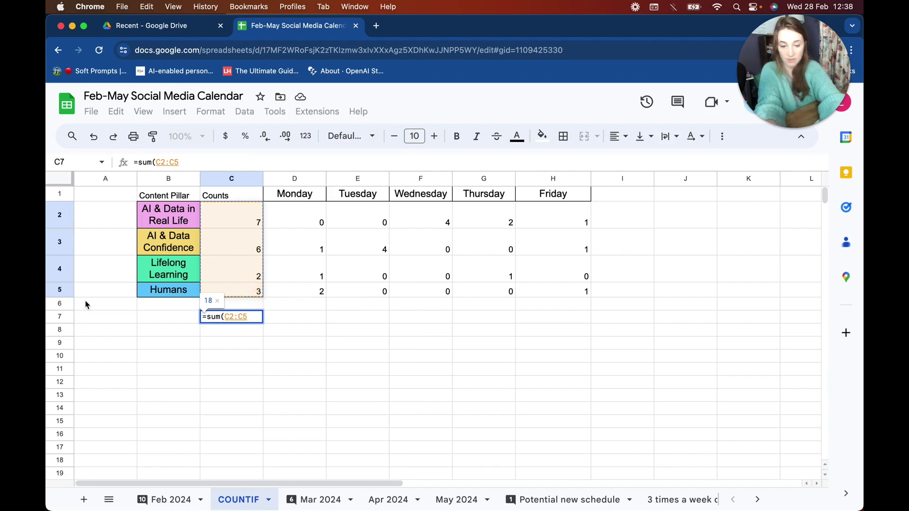
key(Return)
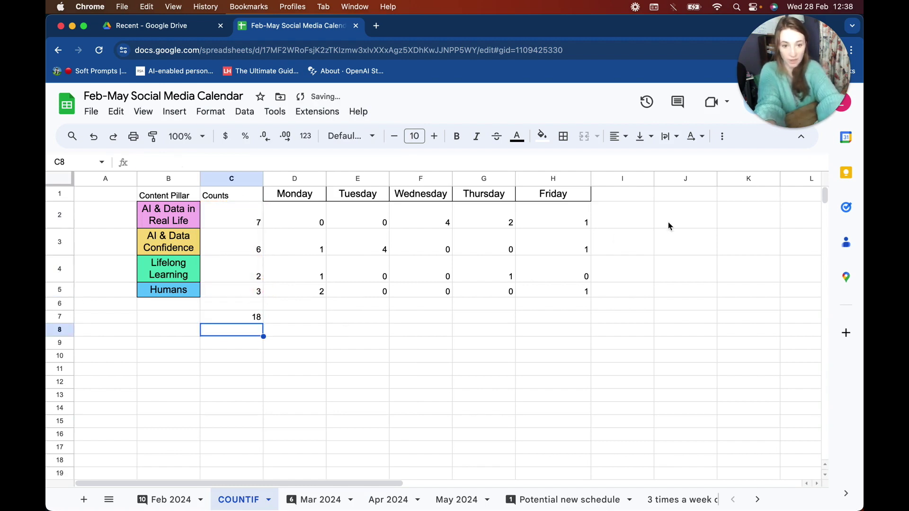
Sum D2:H2 in I2, accept the suggested auto-fill down to I5, and compare the row totals with the Counts column
click(649, 219)
text(=sum()
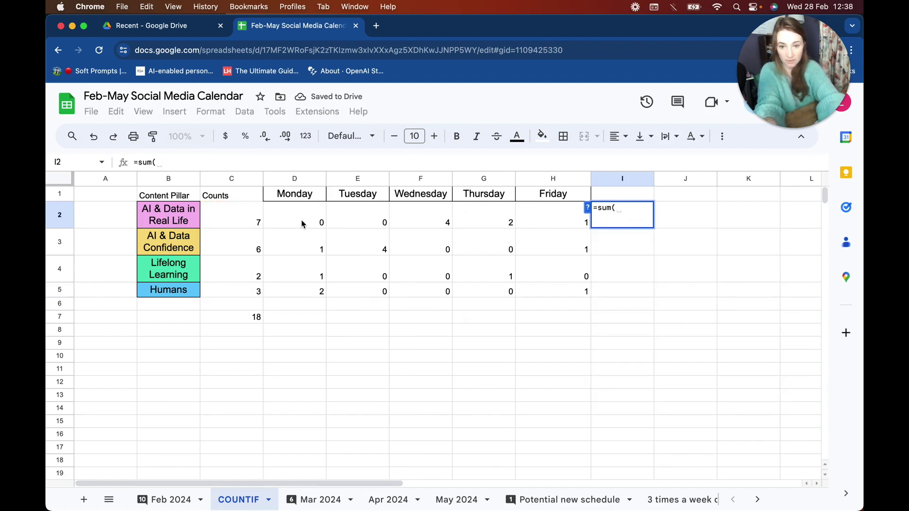
drag(303, 222, 583, 220)
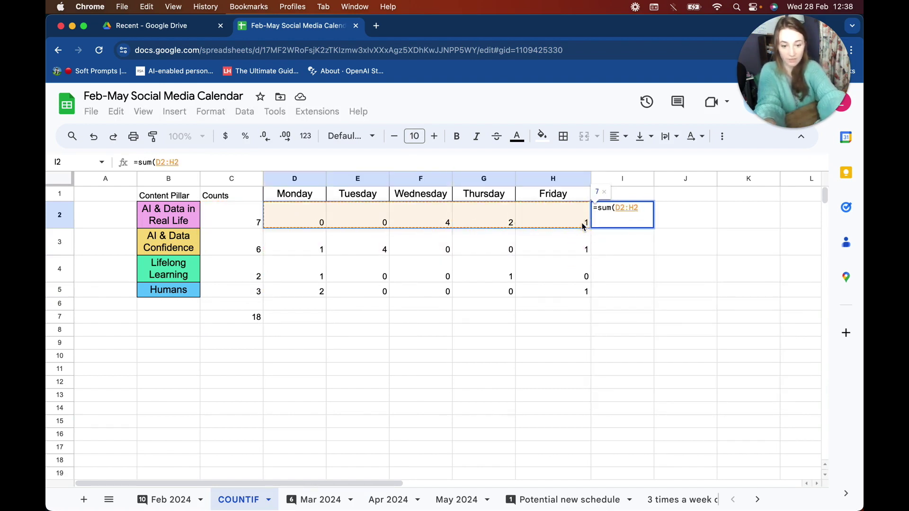
key(Return)
click(669, 330)
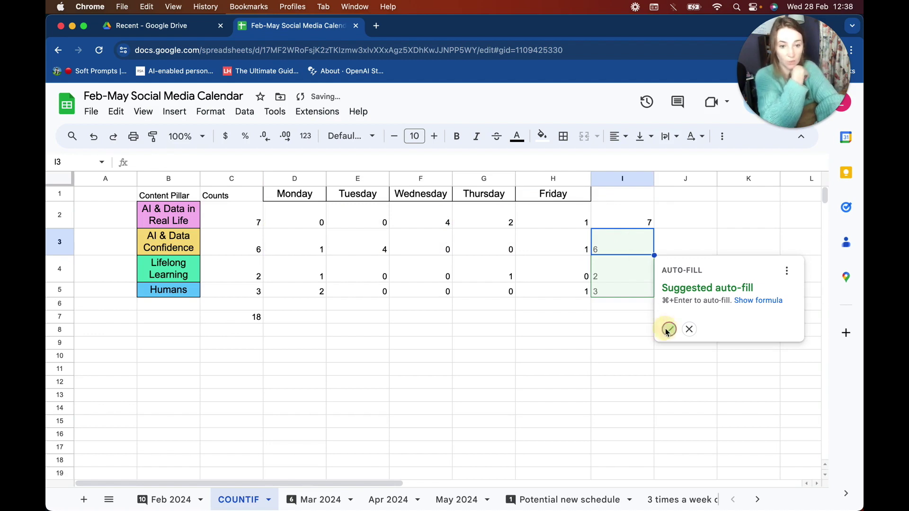
click(633, 214)
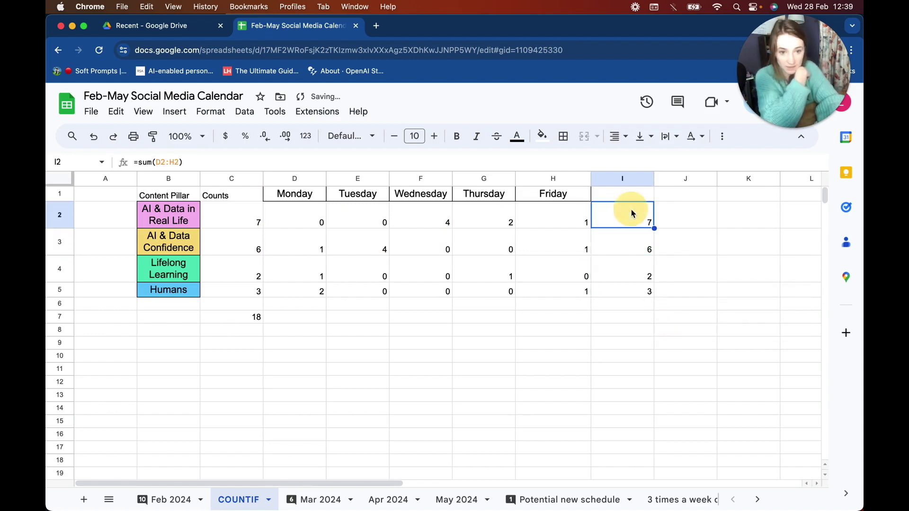
click(227, 223)
click(231, 248)
click(239, 277)
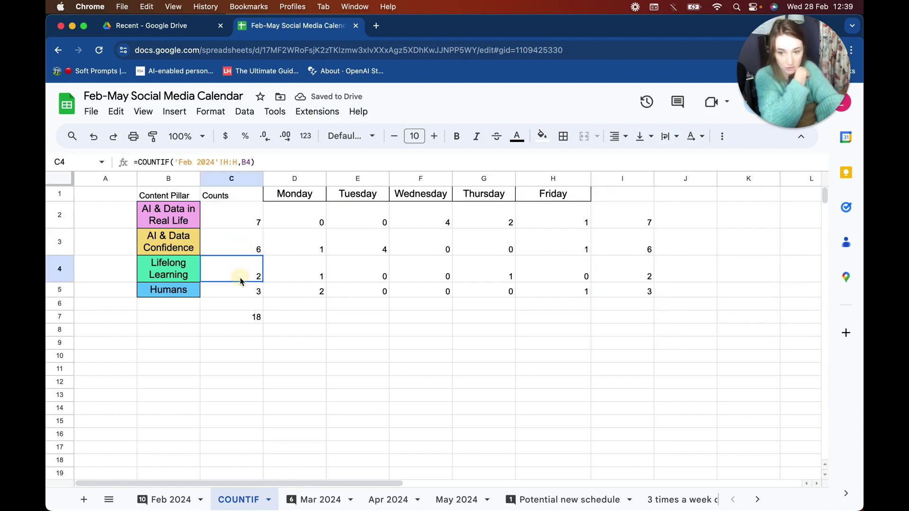
Add a grand total in I6 with a SUM of I2:I5
click(626, 307)
text(=sum()
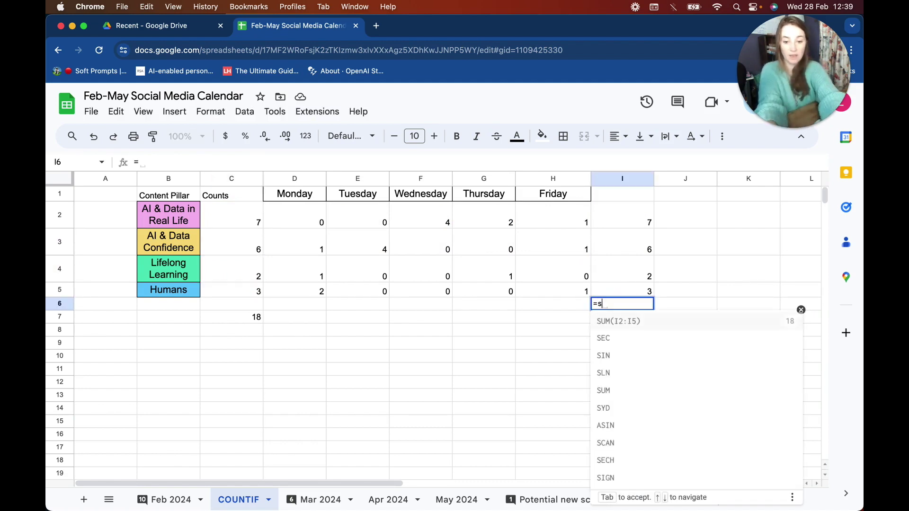
drag(625, 291, 625, 218)
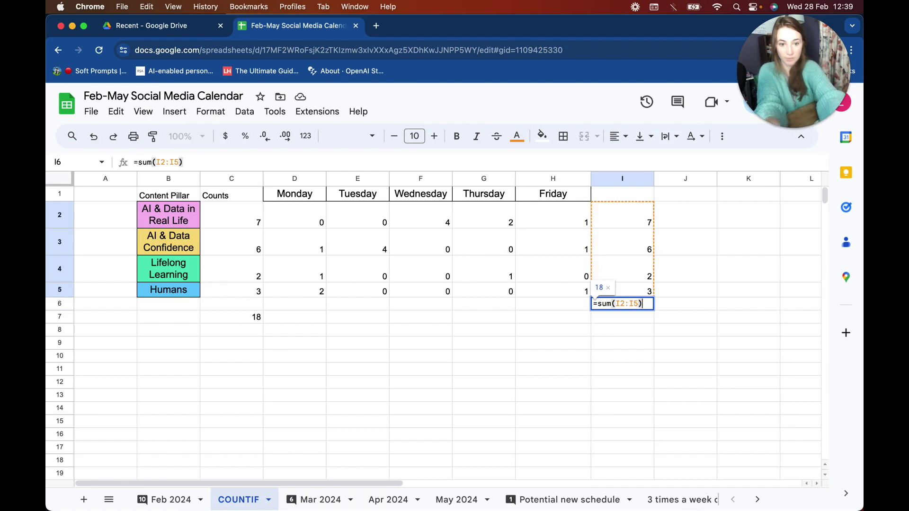
key(Return)
key(Escape)
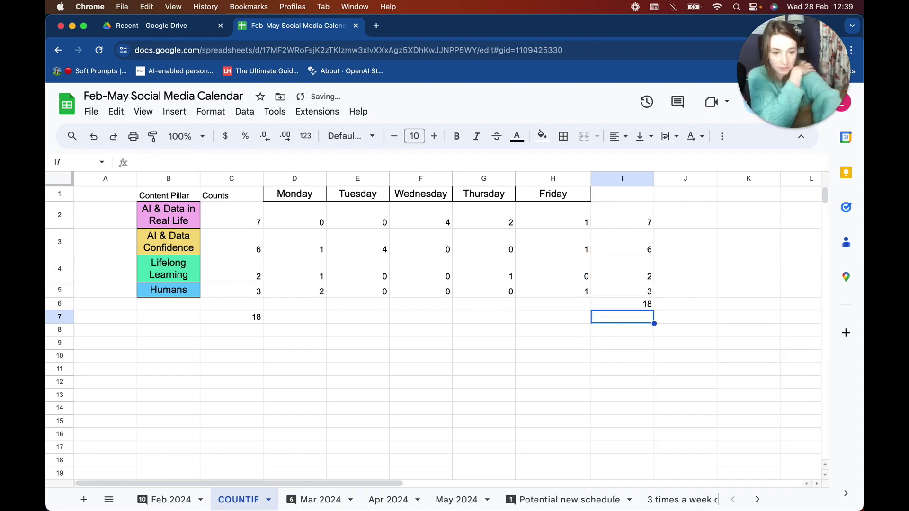
click(637, 310)
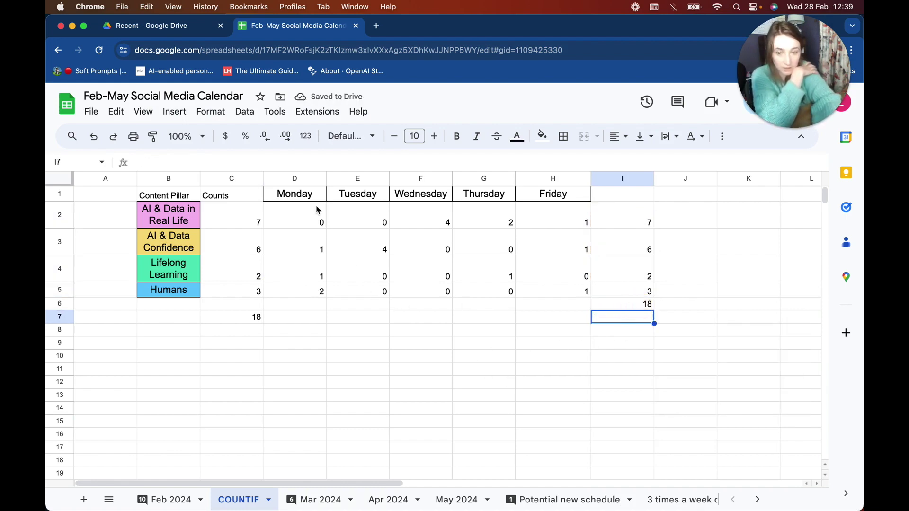
Center the contents of C1:H5 horizontally
drag(305, 221, 308, 251)
drag(232, 194, 554, 292)
click(618, 137)
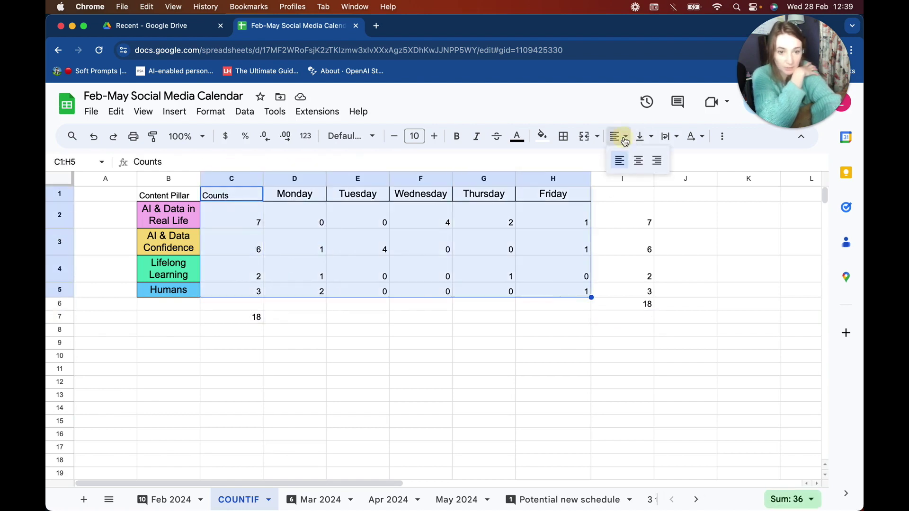
click(639, 160)
click(350, 266)
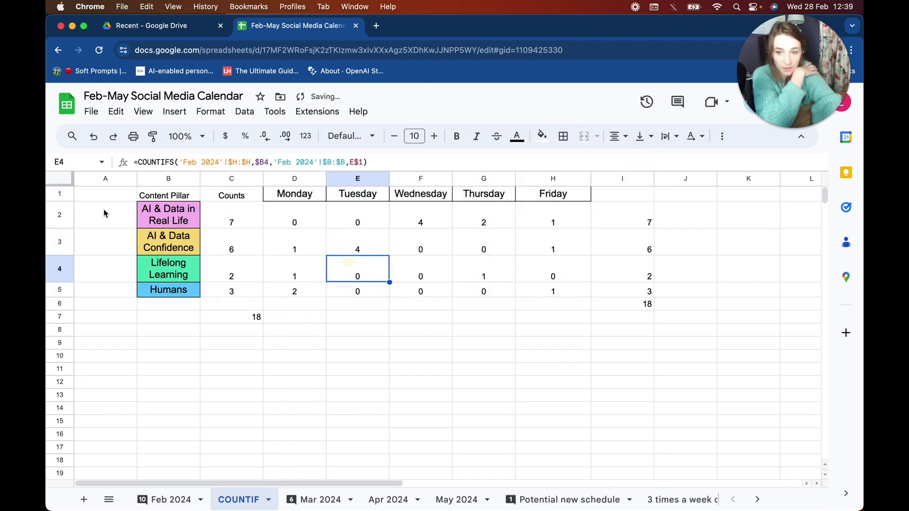
Make the whole header row 1 bold
click(58, 194)
click(456, 138)
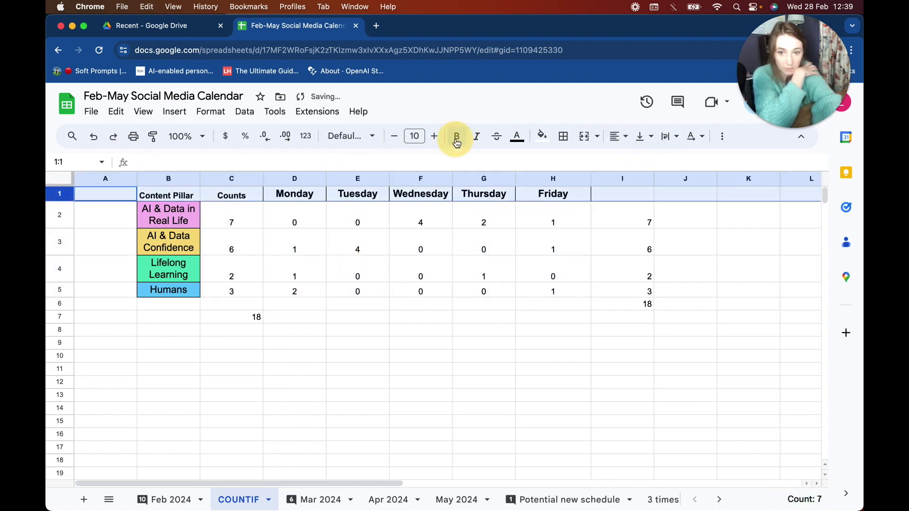
click(400, 227)
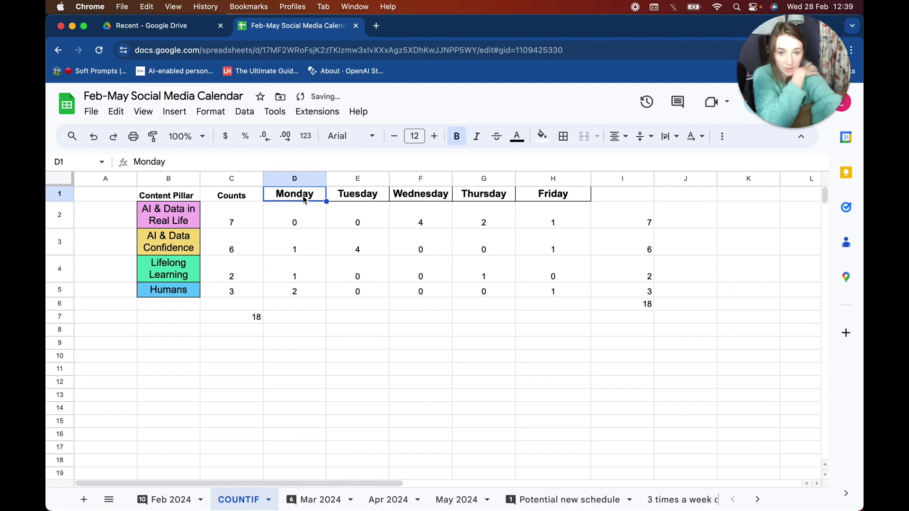
Increase the font size of the Content Pillar and Counts headers in B1:C1 to 12, matching the weekday headers
click(231, 196)
drag(304, 197, 562, 191)
drag(168, 195, 213, 193)
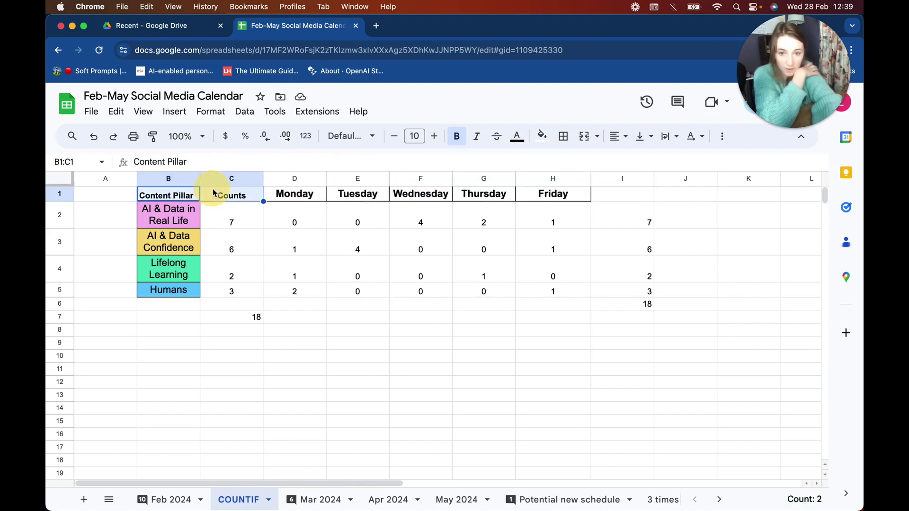
click(436, 137)
click(439, 138)
click(400, 242)
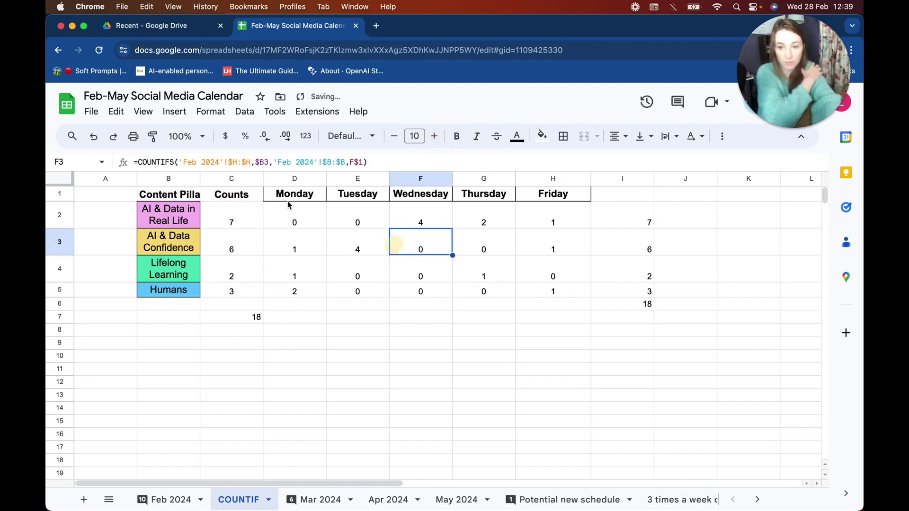
Rename the Counts header in C1 to Total
click(251, 214)
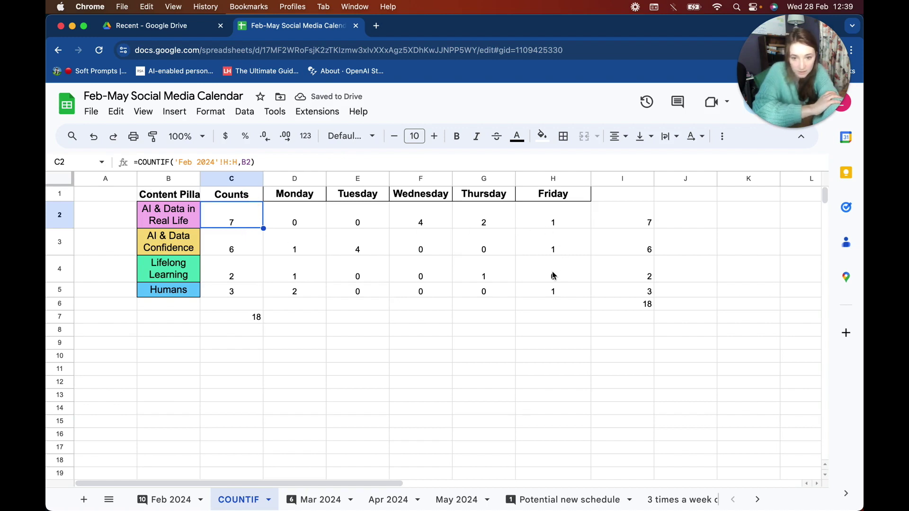
click(231, 196)
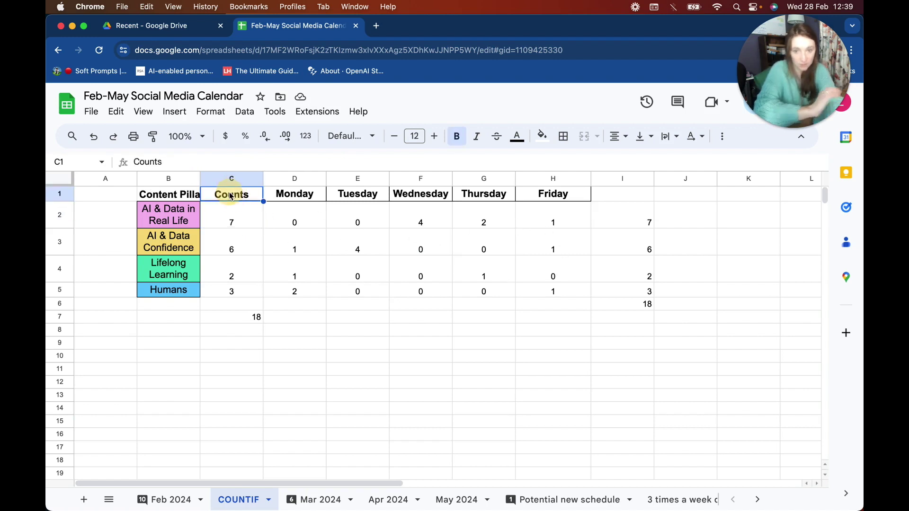
text(Total)
key(Return)
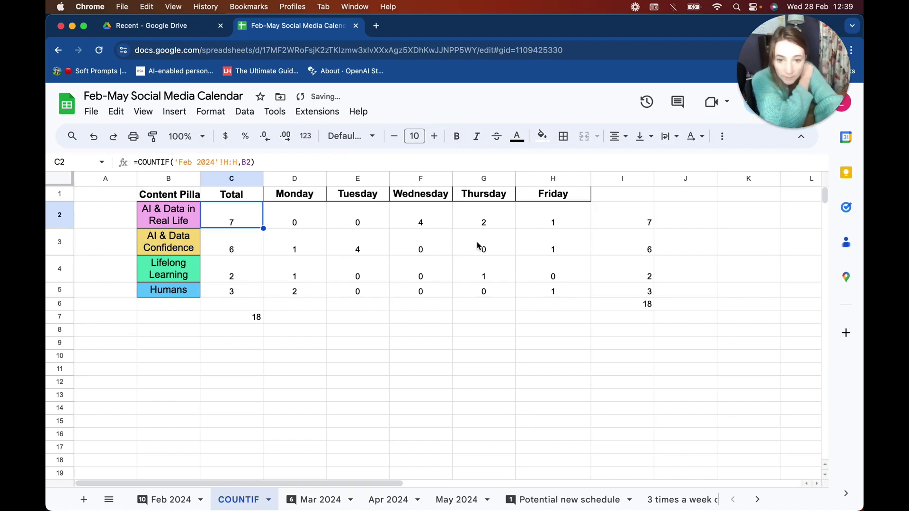
Copy the SUM formula in C7 across D7:H7 to total each weekday column, and check the combined sum of those weekday totals
drag(425, 226, 426, 239)
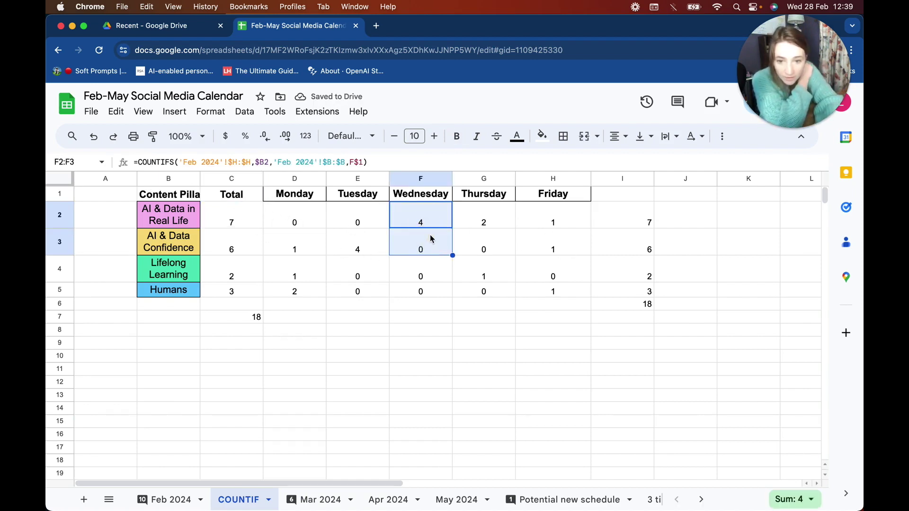
click(298, 317)
click(254, 317)
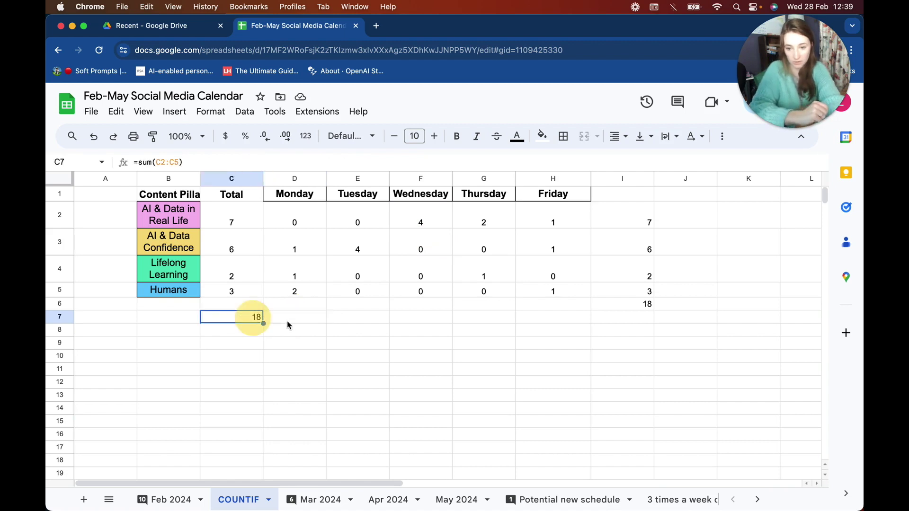
drag(263, 324, 538, 325)
click(442, 357)
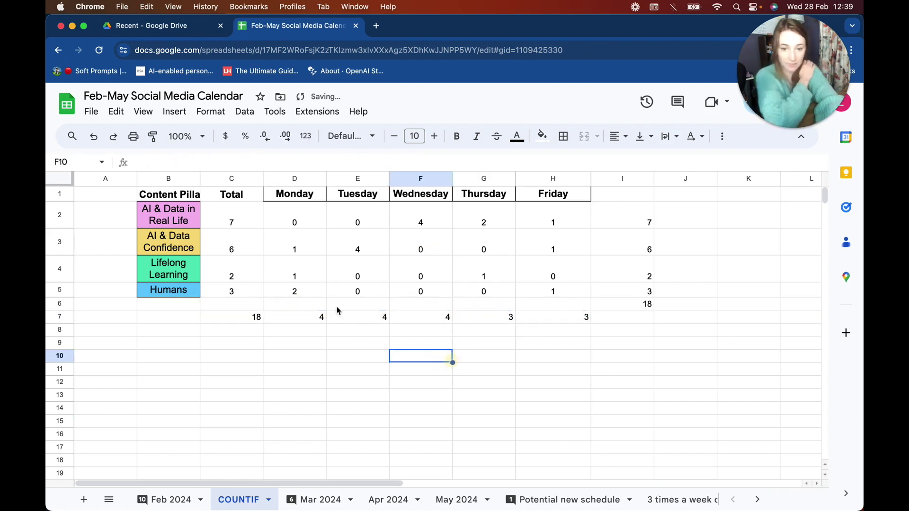
drag(312, 317, 567, 317)
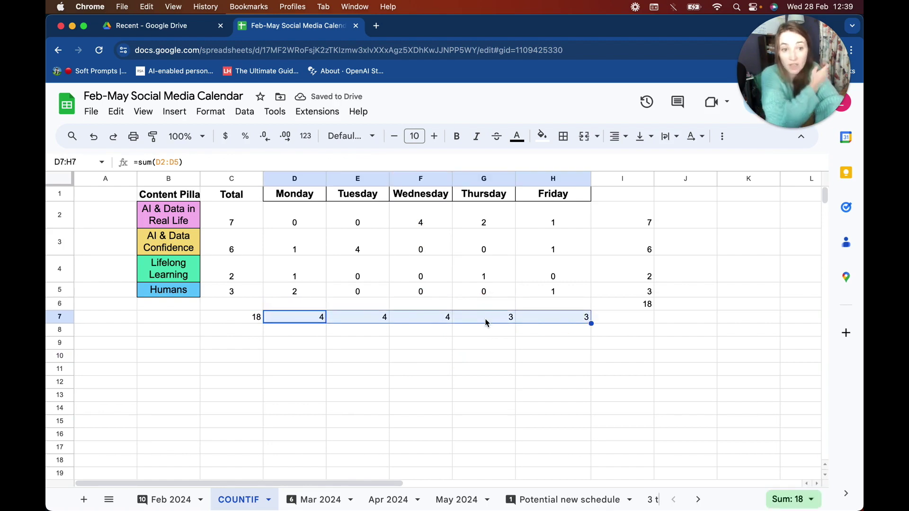
click(360, 258)
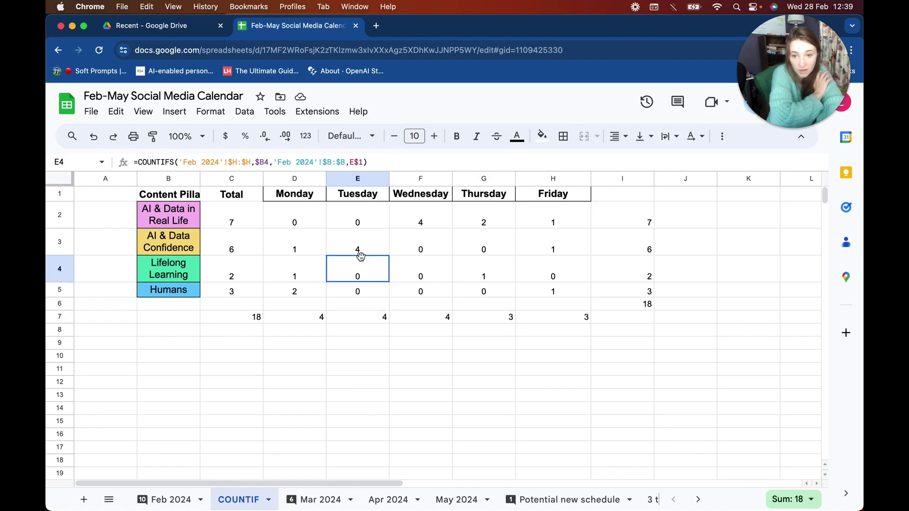